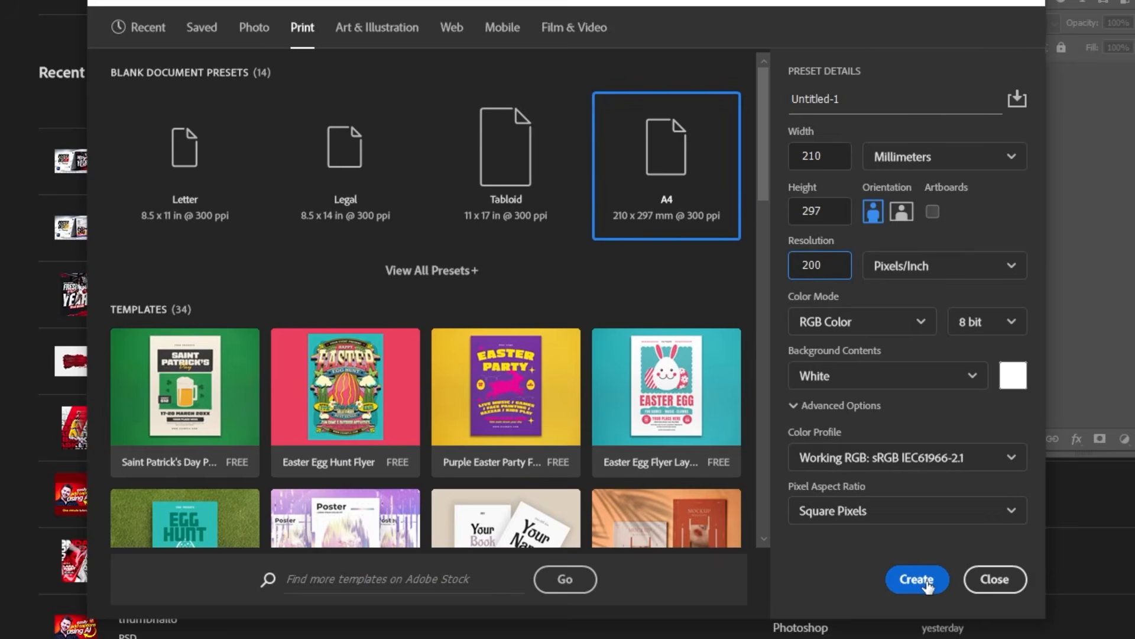
Create the A4 document at 200 pixels/inch and add a Solid Color fill layer in #191918.
{"action": "left_click", "coordinate": [917, 578]}
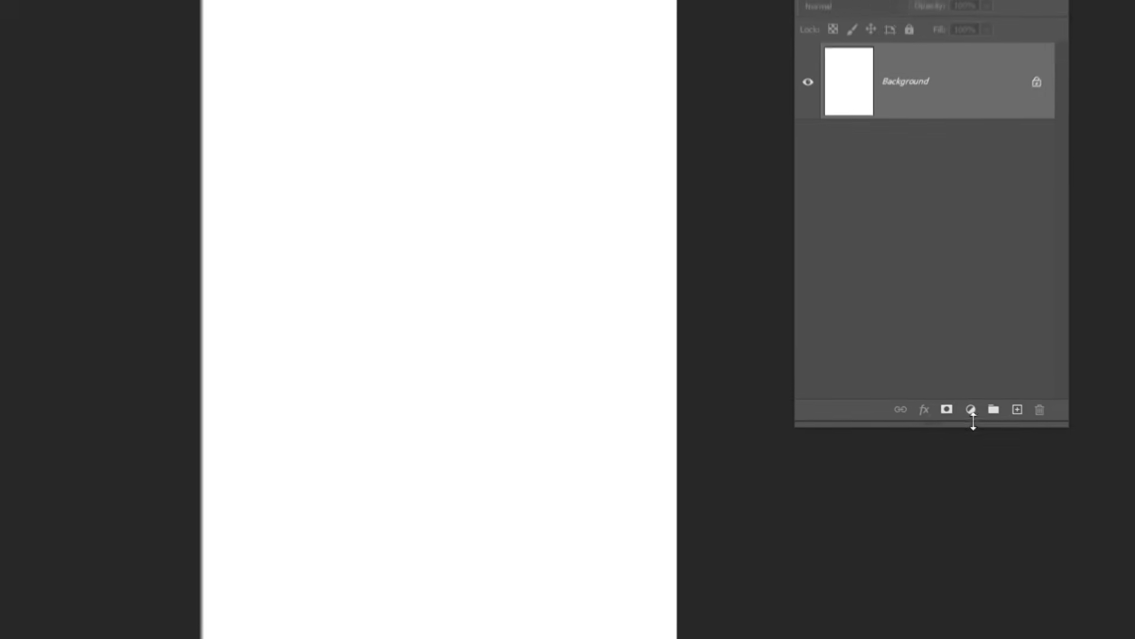
{"action": "left_click", "coordinate": [970, 410]}
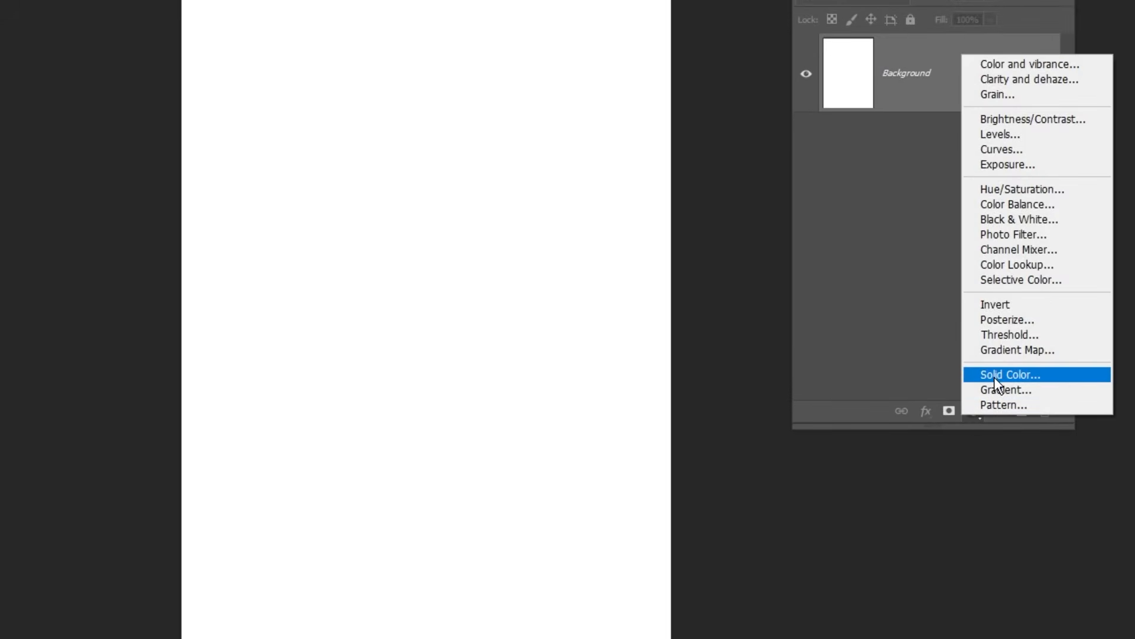
{"action": "left_click", "coordinate": [994, 375]}
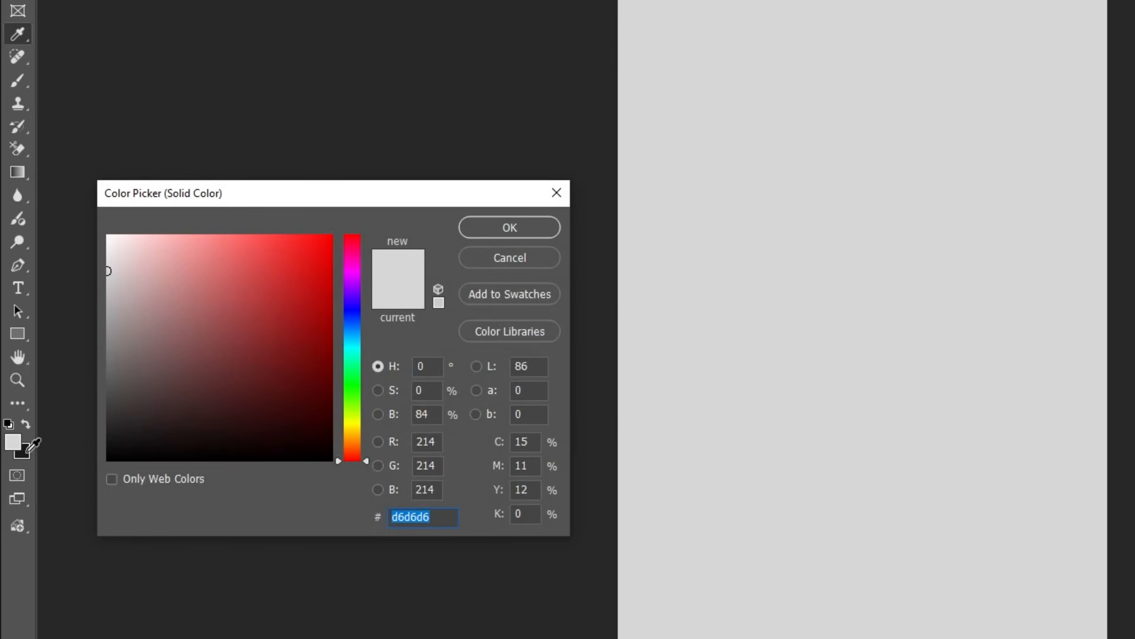
{"action": "type", "text": "191918"}
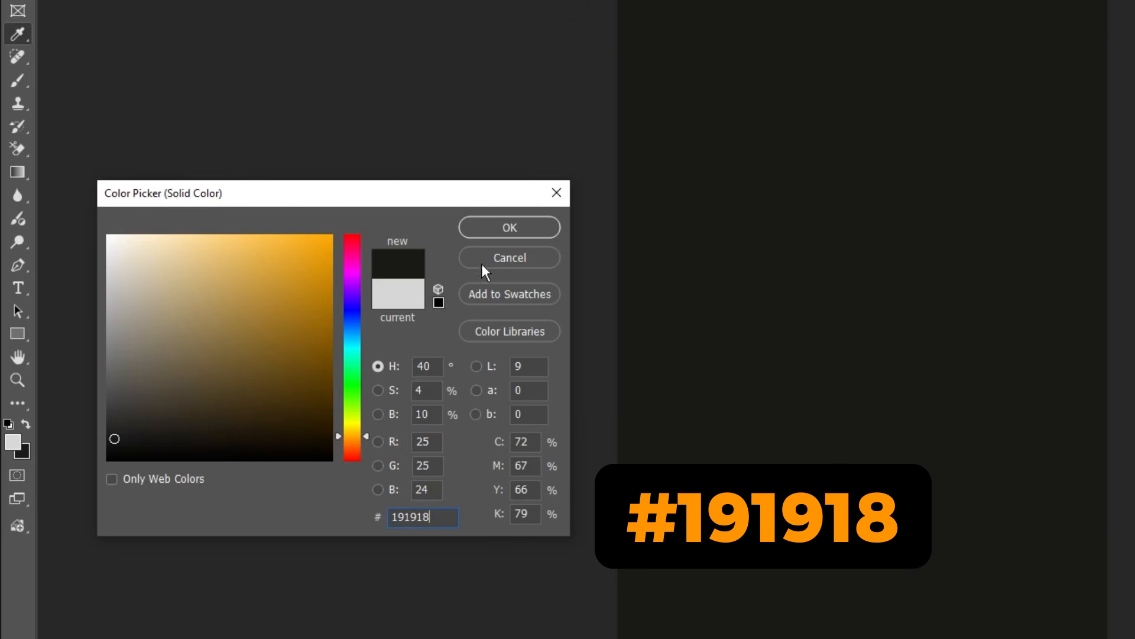
{"action": "left_click", "coordinate": [510, 227]}
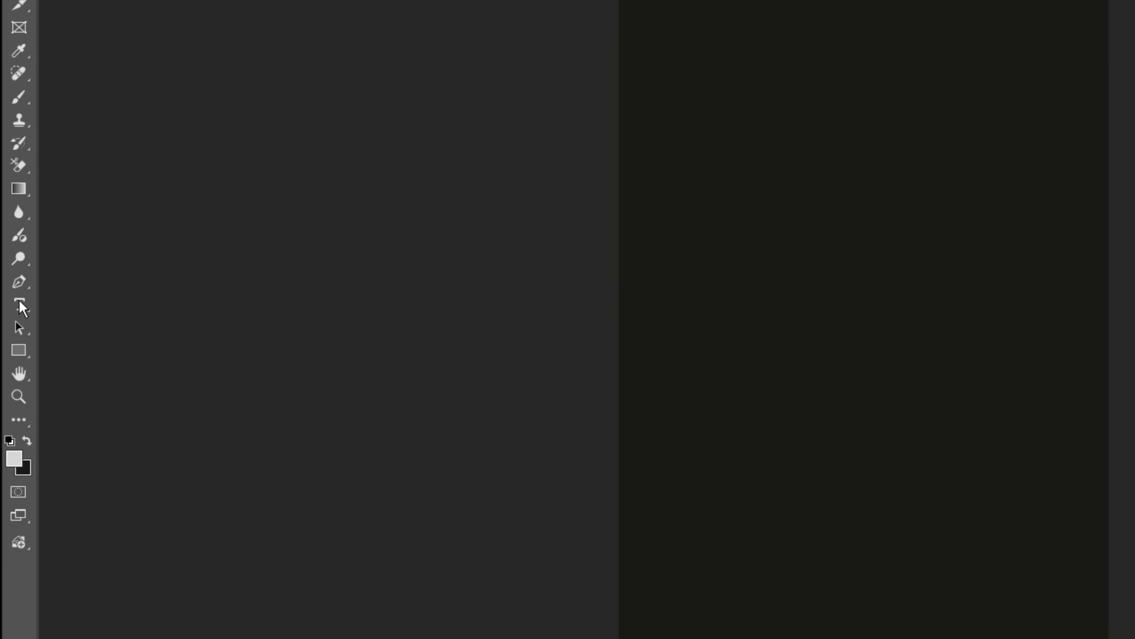
Add the text FRESHMAN on the upper part of the page in Dharma Gothic E ExBold Italic, 54 pt.
{"action": "left_click", "coordinate": [19, 304]}
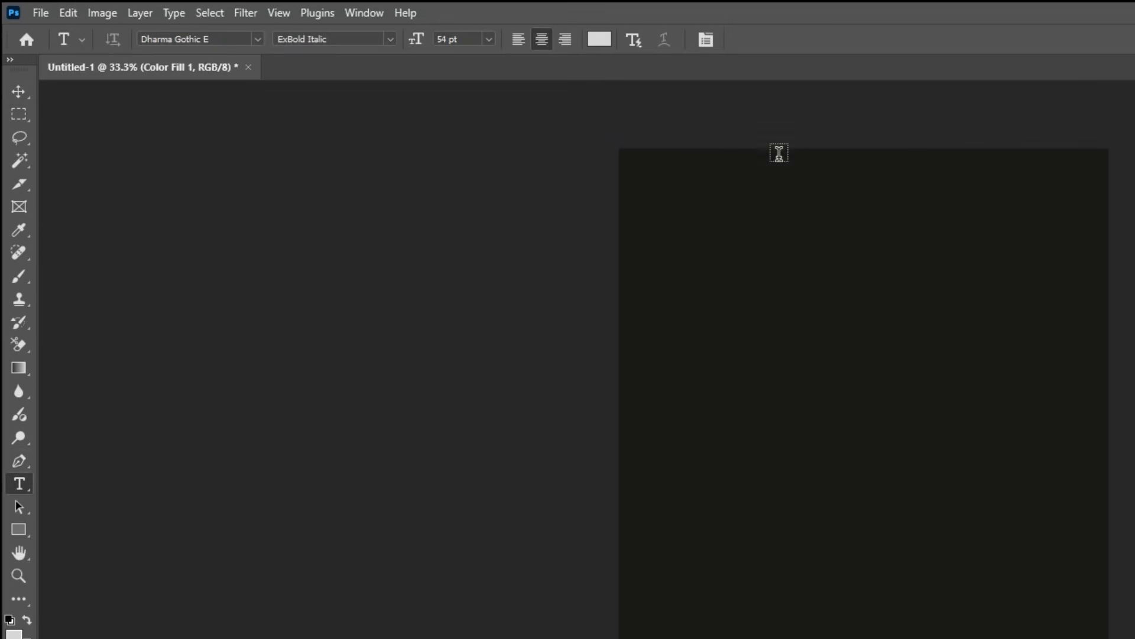
{"action": "left_click", "coordinate": [712, 43]}
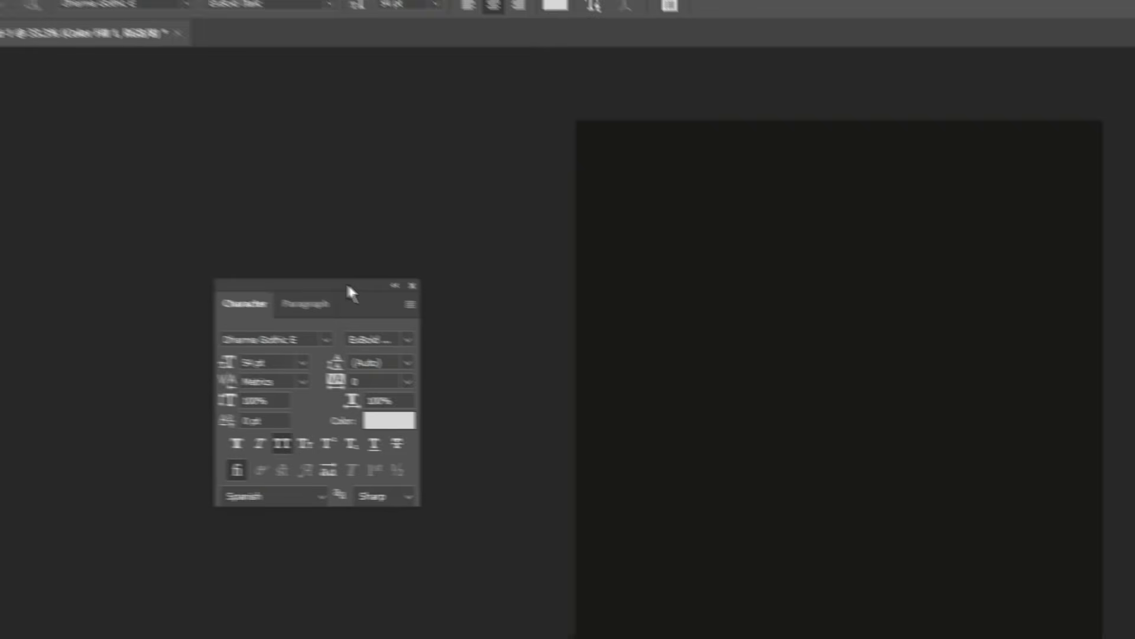
{"action": "left_click", "coordinate": [542, 333]}
{"action": "type", "text": "FRESHMAN"}
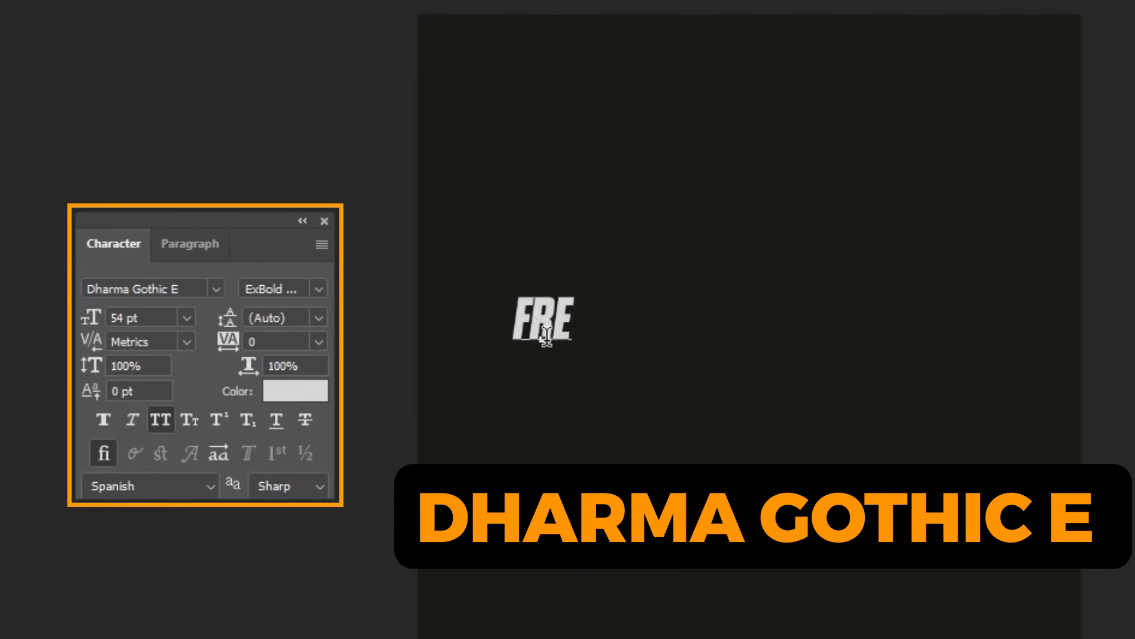
{"action": "key", "text": "ctrl+Return"}
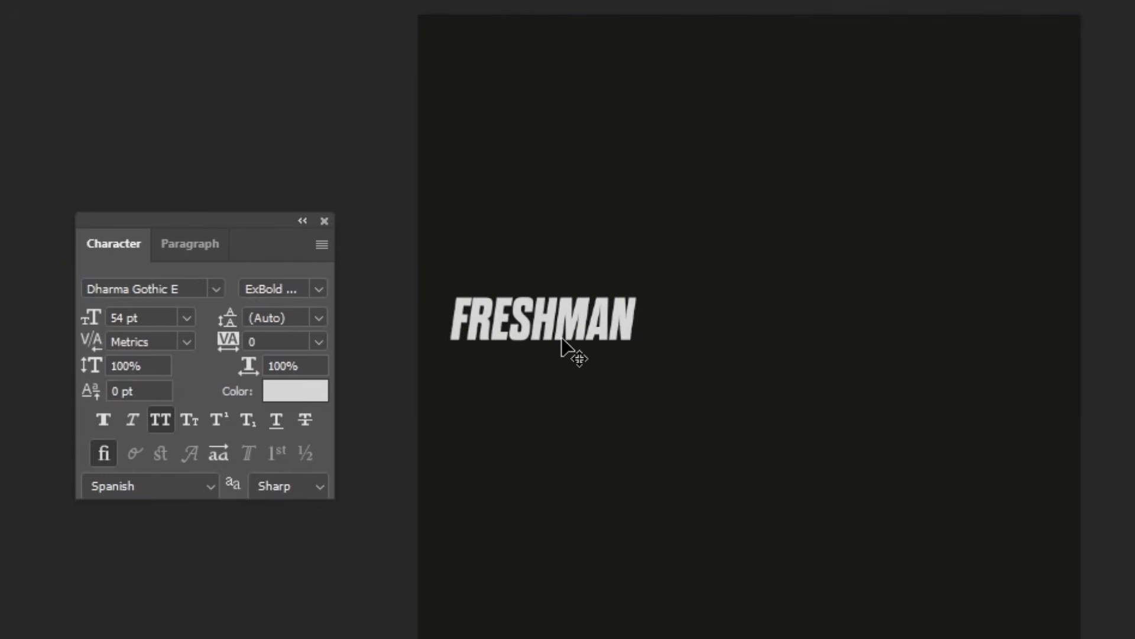
Scale the FRESHMAN text up to about 161 pt so it spans most of the page width.
{"action": "key", "text": "ctrl+t"}
{"action": "left_click_drag", "start_coordinate": [635, 287], "coordinate": [1005, 149]}
{"action": "key", "text": "Return"}
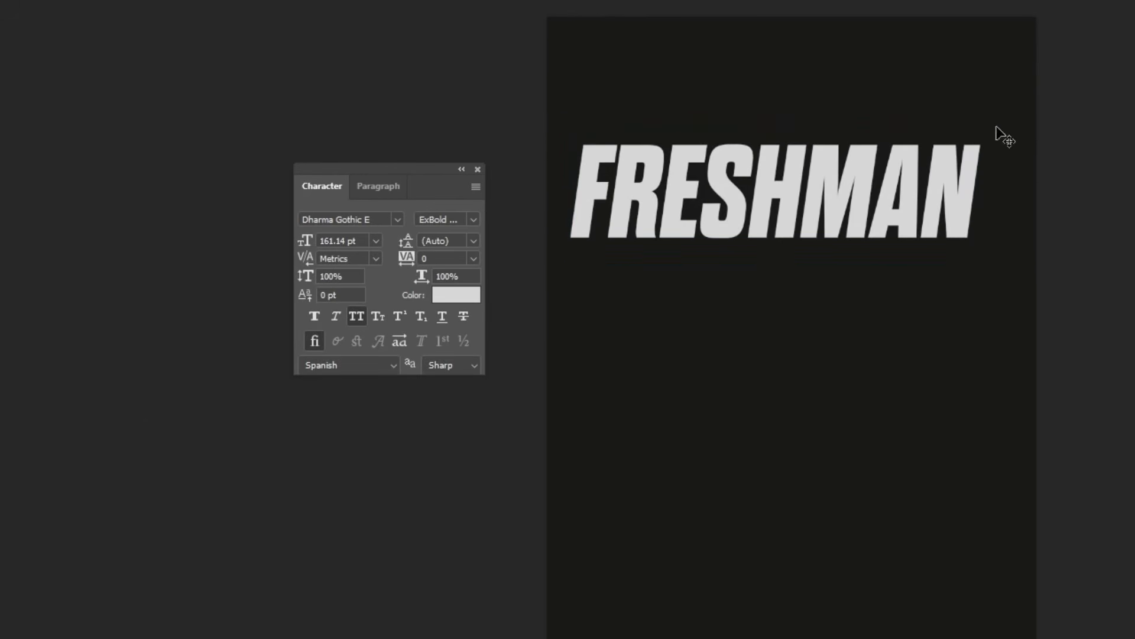
Inspect the colour value of the FRESHMAN text in the Color Picker.
{"action": "left_click", "coordinate": [790, 242], "text": "ctrl"}
{"action": "left_click", "coordinate": [682, 243], "text": "ctrl"}
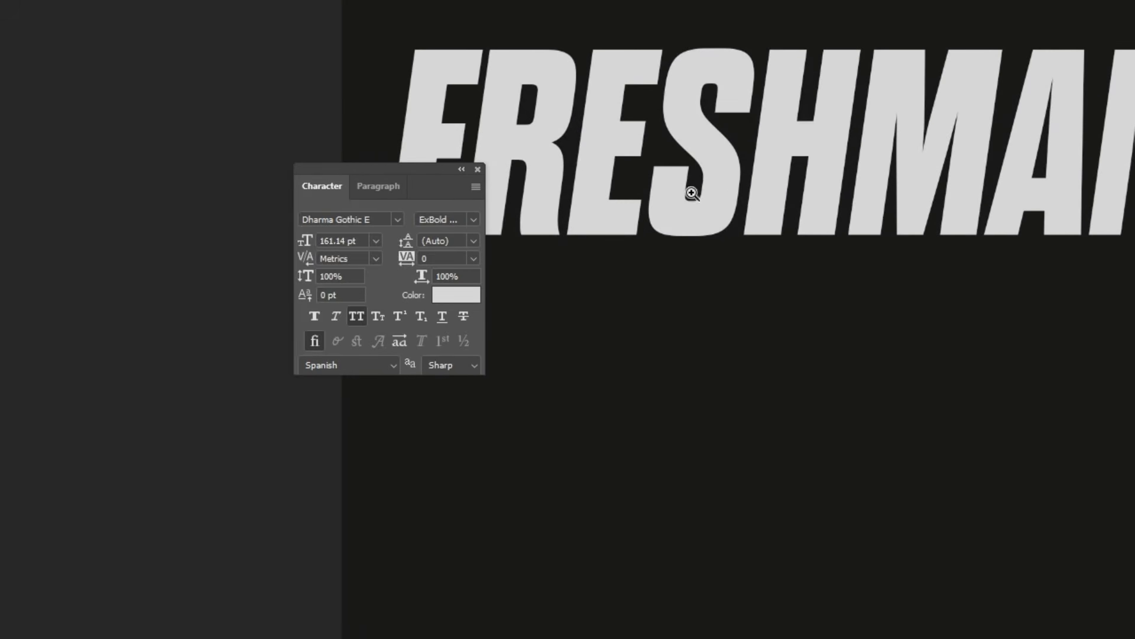
{"action": "left_click_drag", "start_coordinate": [697, 182], "coordinate": [709, 229]}
{"action": "left_click", "coordinate": [464, 299]}
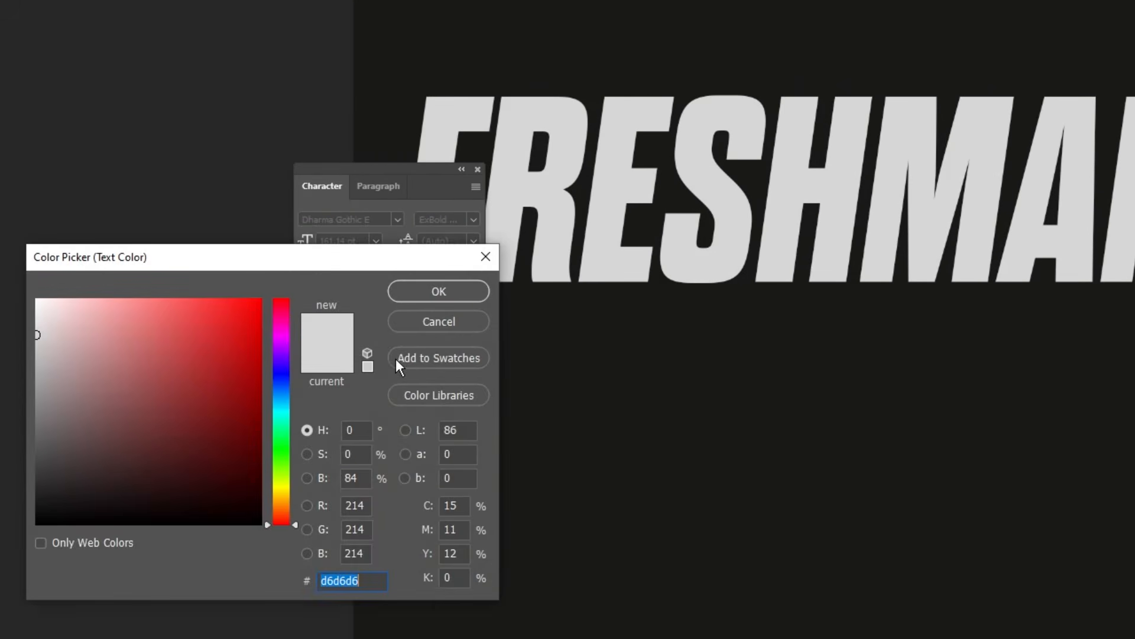
{"action": "left_click", "coordinate": [365, 581]}
{"action": "left_click", "coordinate": [416, 298]}
Set the FRESHMAN text's tracking to -10 and keep its ExBold Italic style.
{"action": "left_click_drag", "start_coordinate": [406, 173], "coordinate": [247, 154]}
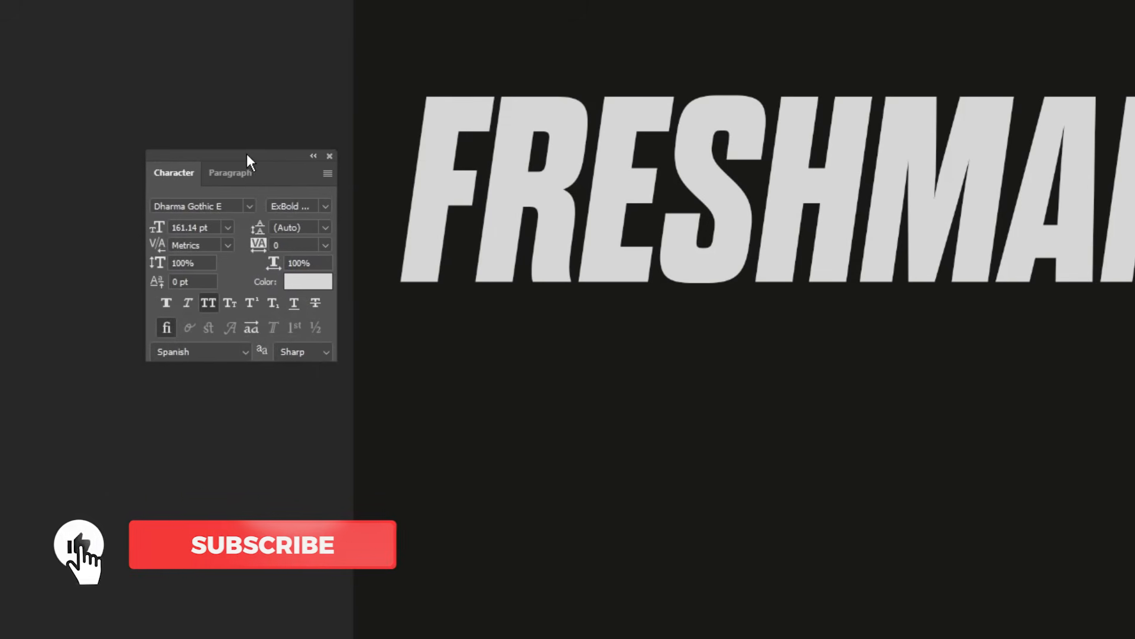
{"action": "left_click_drag", "start_coordinate": [275, 261], "coordinate": [201, 259]}
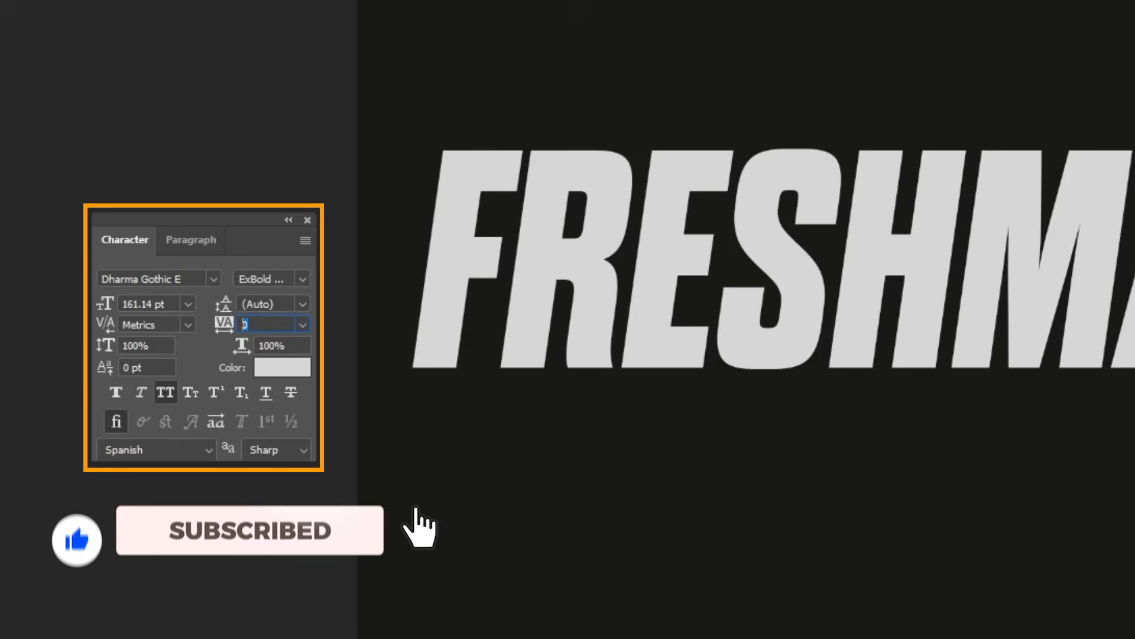
{"action": "type", "text": "-10"}
{"action": "key", "text": "Return"}
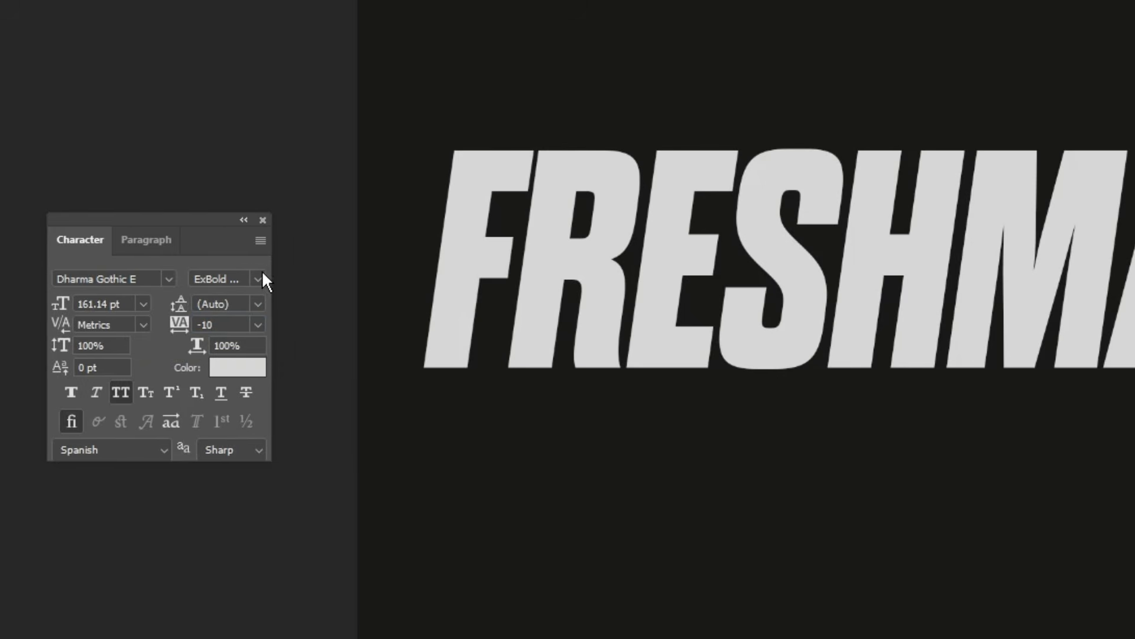
{"action": "left_click", "coordinate": [261, 279]}
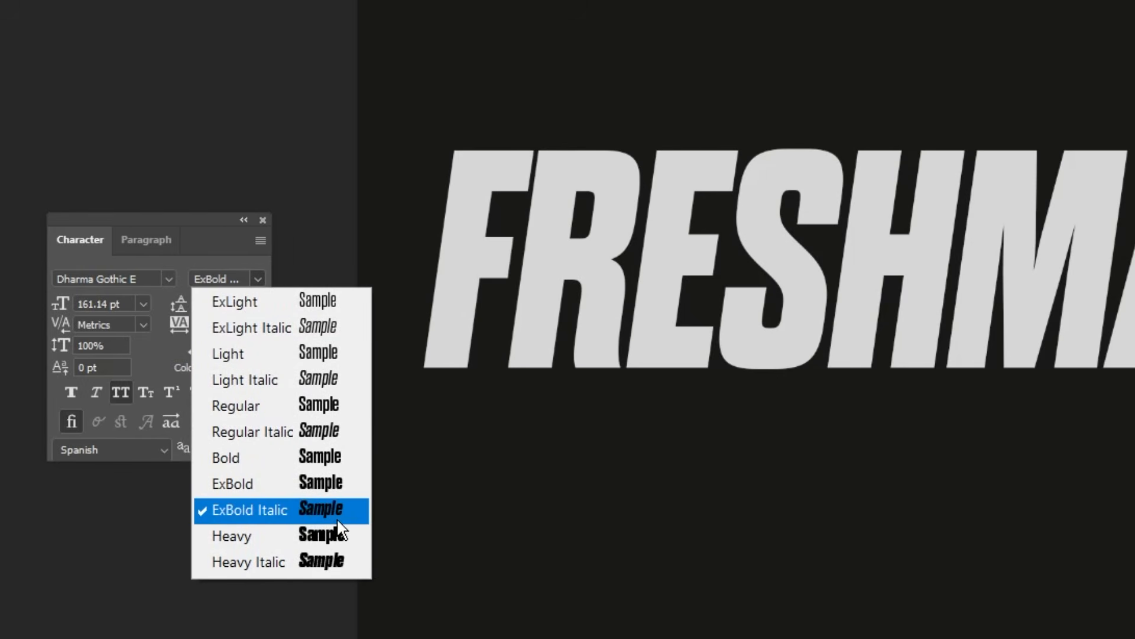
{"action": "left_click", "coordinate": [256, 280]}
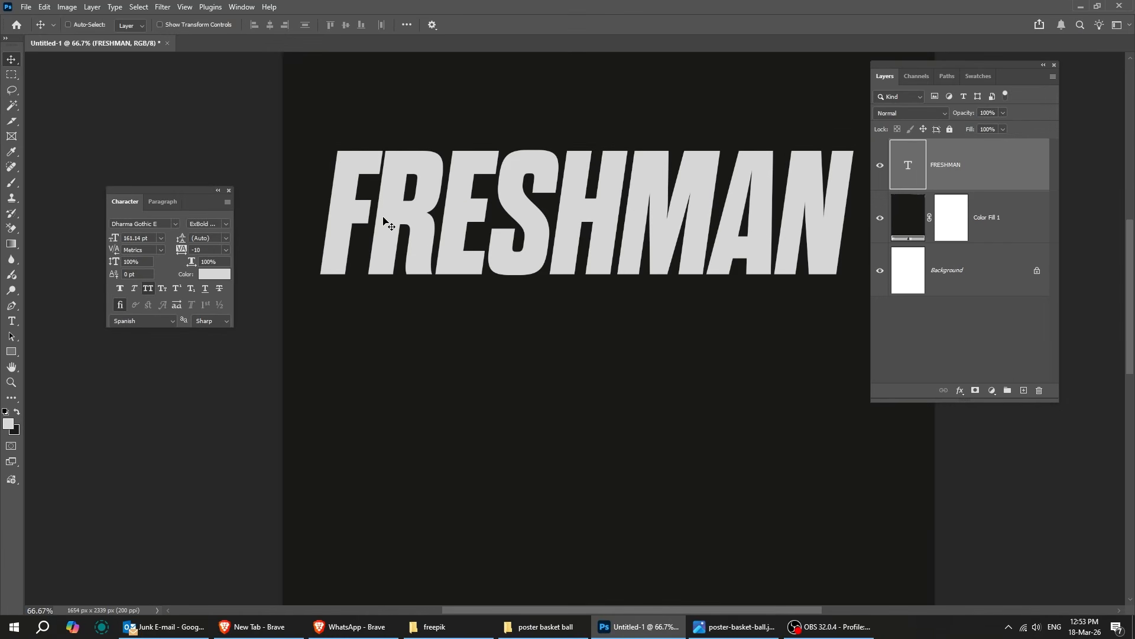
Move the FRESHMAN heading slightly right so it sits horizontally centred on the page.
{"action": "key", "text": "ctrl+minus"}
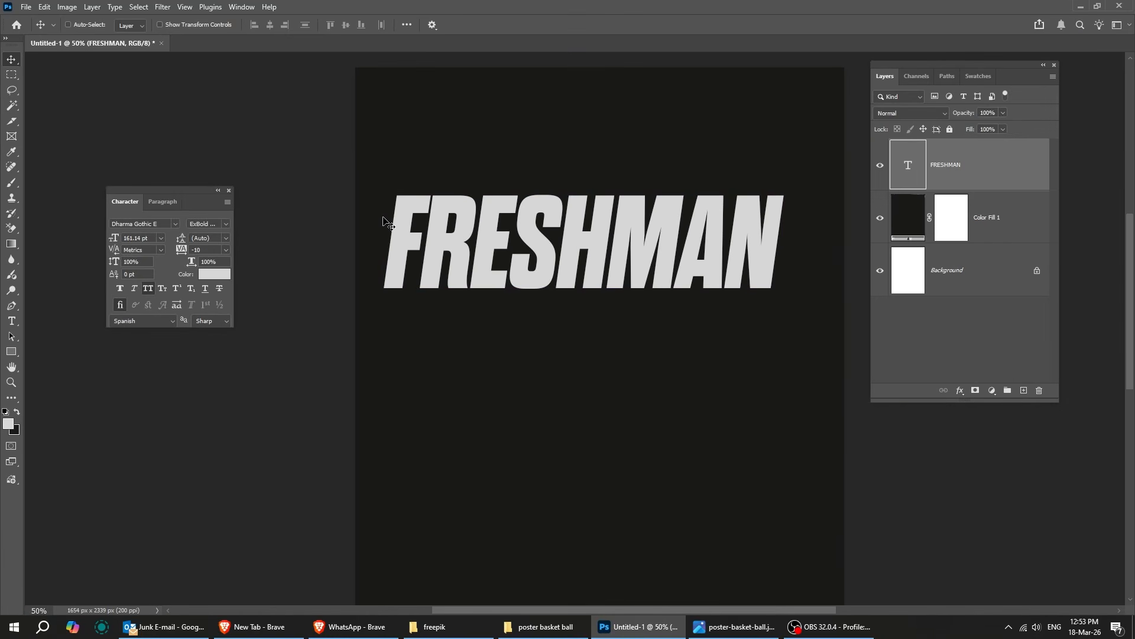
{"action": "left_click_drag", "start_coordinate": [560, 283], "coordinate": [547, 275]}
{"action": "left_click_drag", "start_coordinate": [558, 271], "coordinate": [573, 268]}
Add the text OF THE at 54 pt and place it just beneath the left part of FRESHMAN.
{"action": "key", "text": "t"}
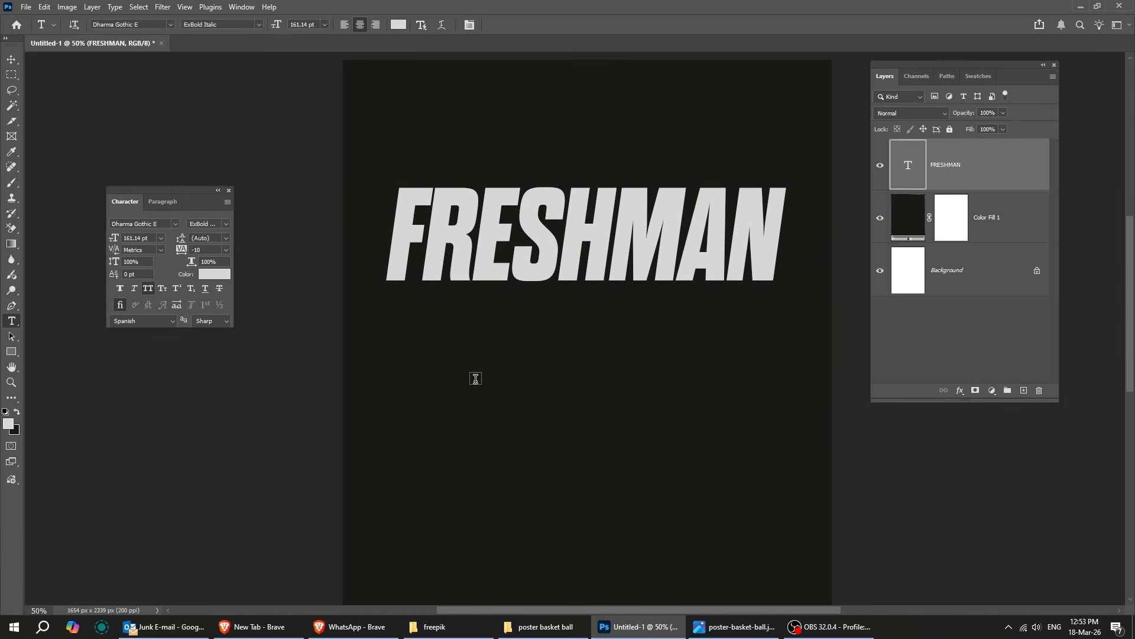
{"action": "left_click", "coordinate": [468, 400]}
{"action": "type", "text": "OF THE"}
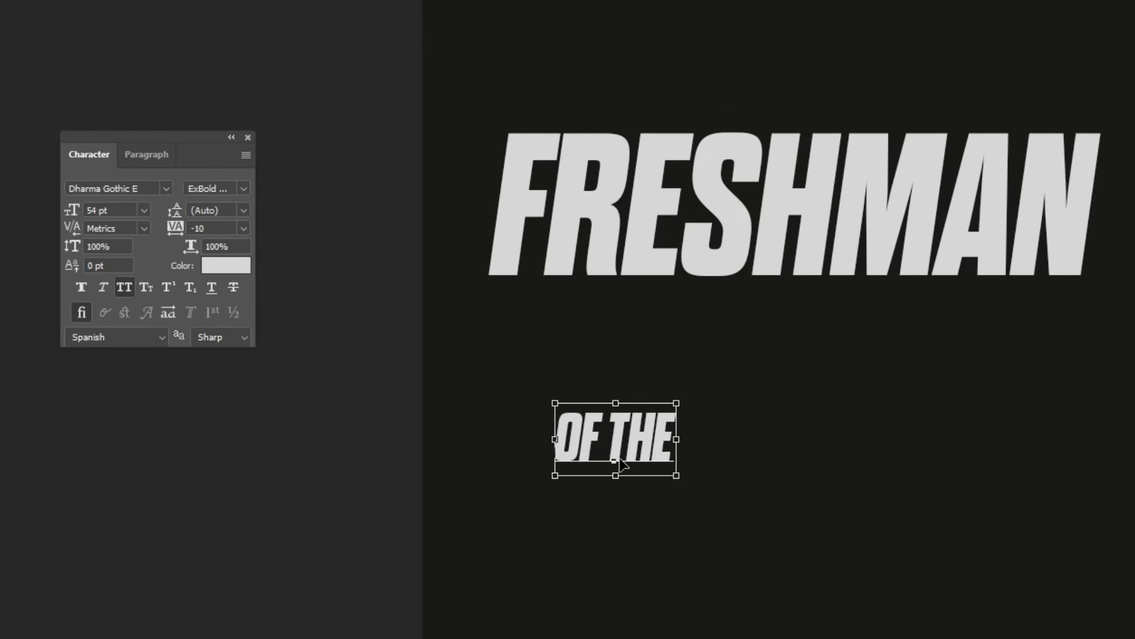
{"action": "key", "text": "ctrl+Return"}
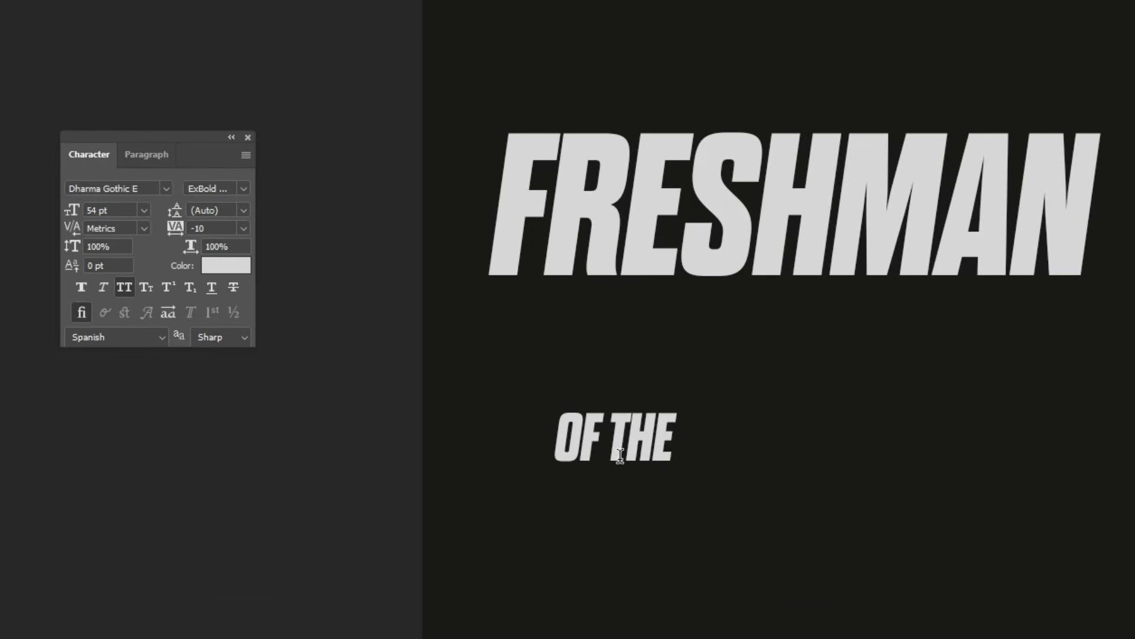
{"action": "left_click_drag", "start_coordinate": [617, 459], "coordinate": [628, 338]}
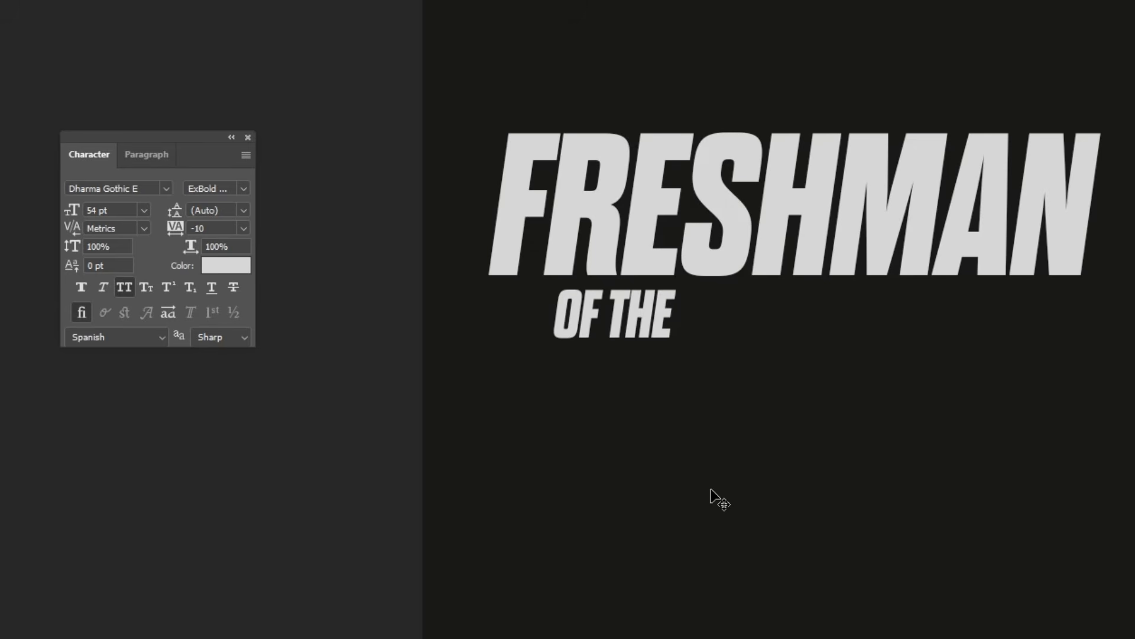
Add the text YEAR at 54 pt on the page below OF THE.
{"action": "key", "text": "t"}
{"action": "left_click", "coordinate": [588, 581]}
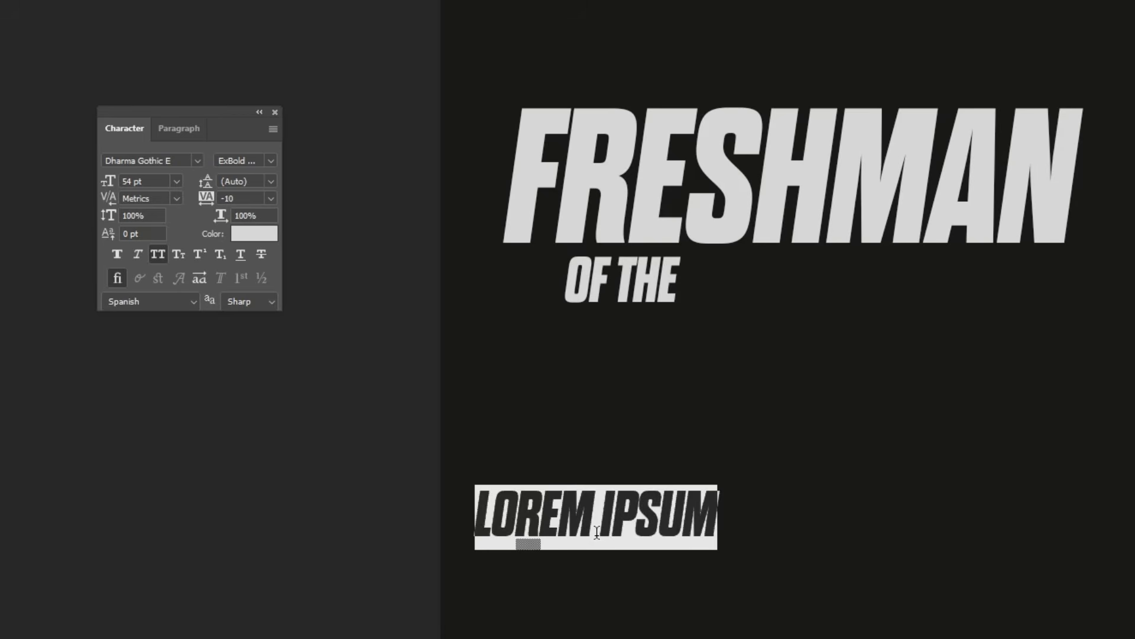
{"action": "type", "text": "YEAR"}
{"action": "key", "text": "ctrl+Return"}
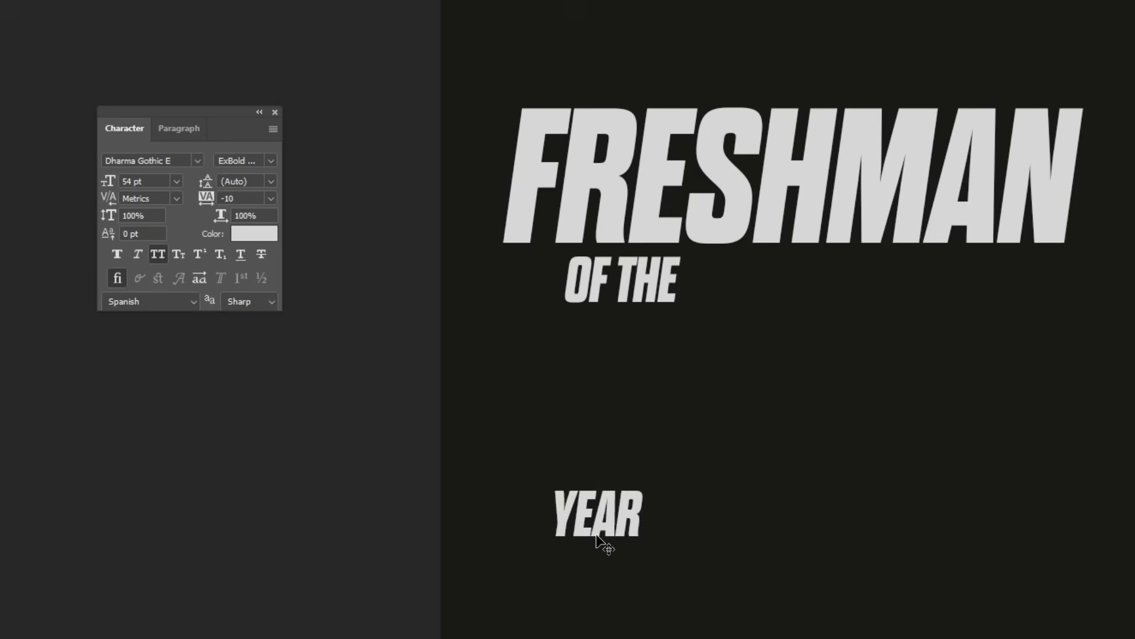
Enlarge YEAR to about 331 pt and position it under OF THE, aligned with the left edge of FRESHMAN.
{"action": "key", "text": "ctrl+t"}
{"action": "left_click_drag", "start_coordinate": [644, 479], "coordinate": [952, 247]}
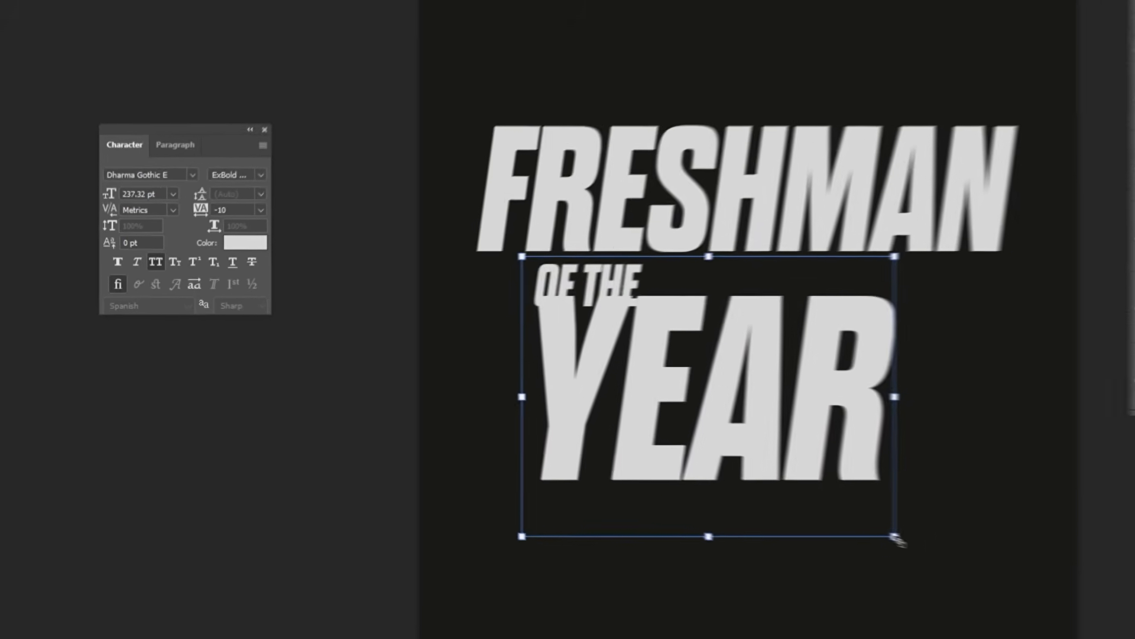
{"action": "left_click_drag", "start_coordinate": [897, 539], "coordinate": [1048, 604]}
{"action": "left_click_drag", "start_coordinate": [940, 498], "coordinate": [907, 527]}
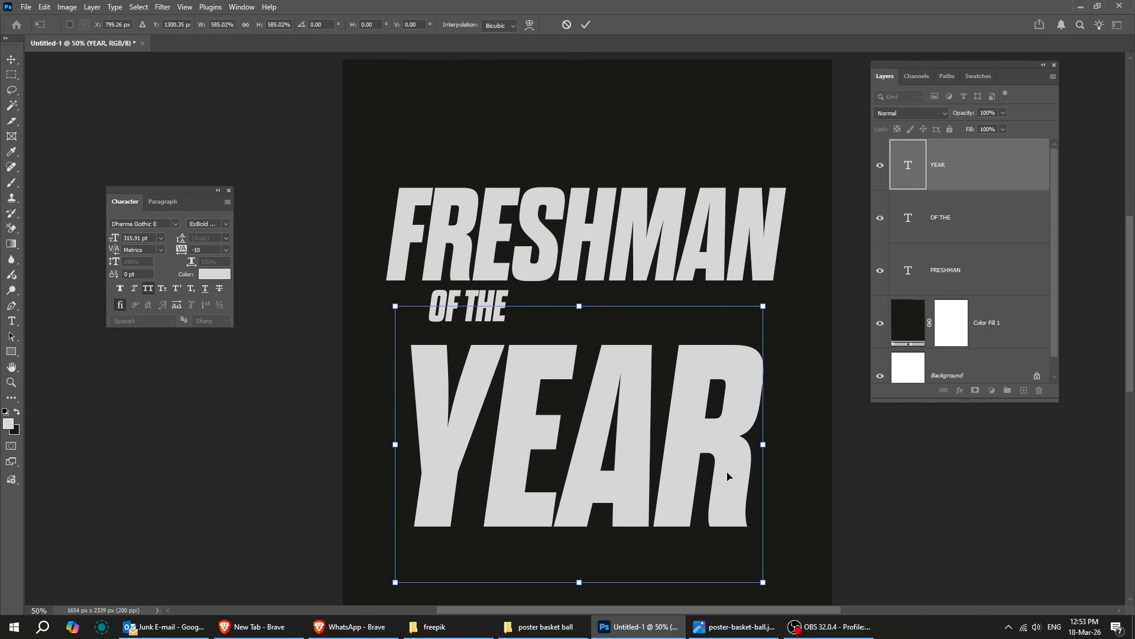
{"action": "left_click_drag", "start_coordinate": [765, 440], "coordinate": [784, 443]}
{"action": "key", "text": "Return"}
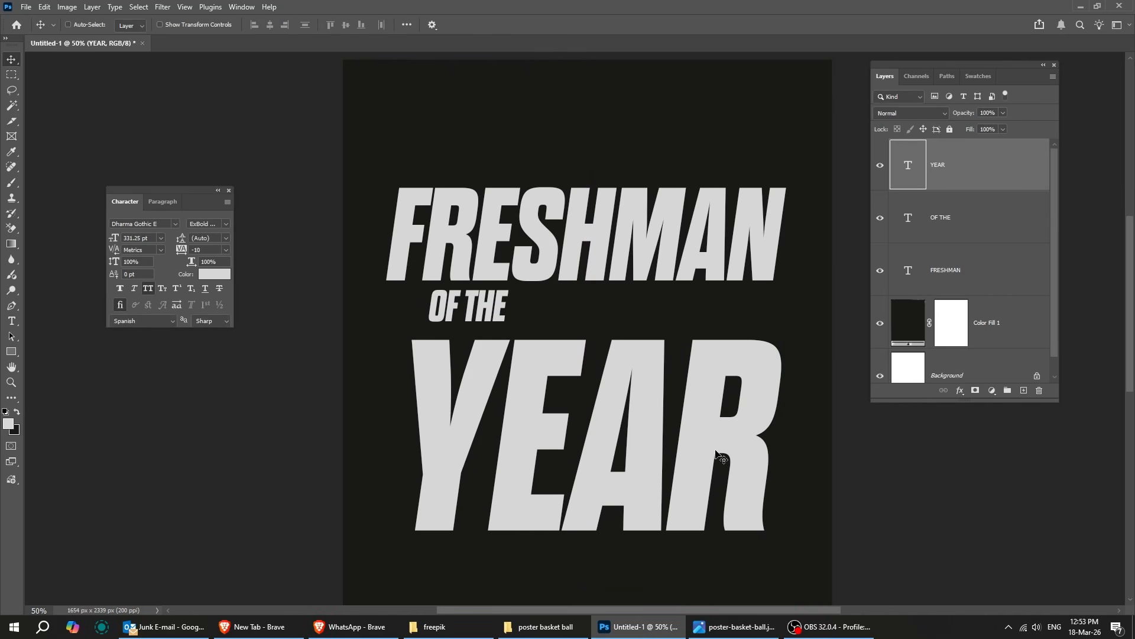
{"action": "left_click_drag", "start_coordinate": [714, 454], "coordinate": [690, 444]}
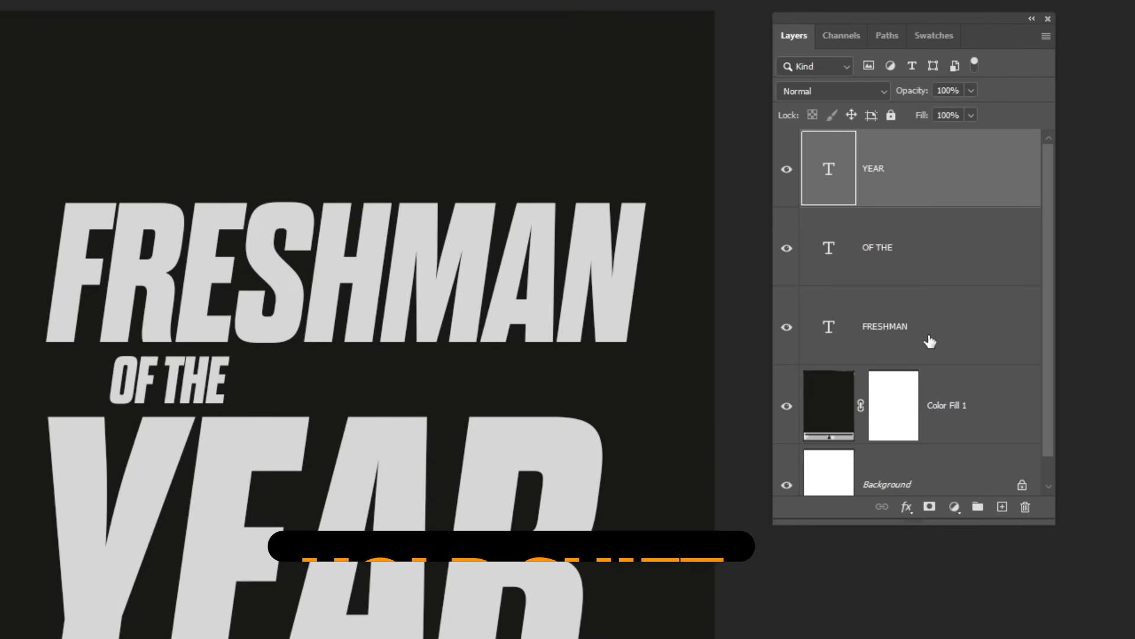
Group the YEAR, OF THE and FRESHMAN layers and name the group tEXT.
{"action": "left_click", "coordinate": [934, 341], "text": "shift"}
{"action": "left_click", "coordinate": [977, 507]}
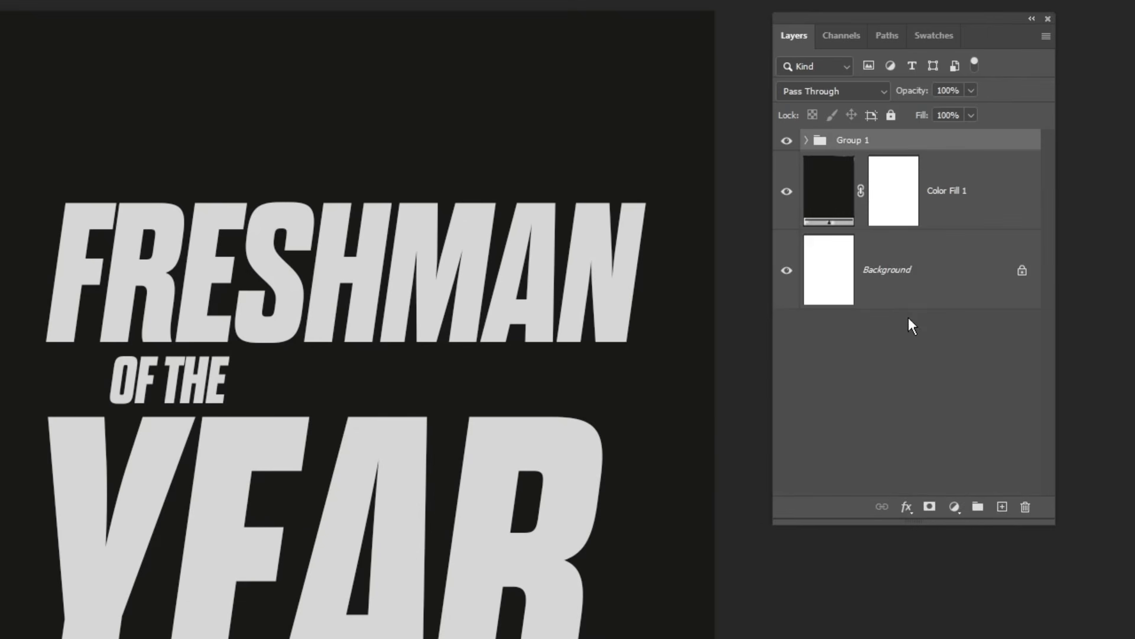
{"action": "type", "text": "tEXT"}
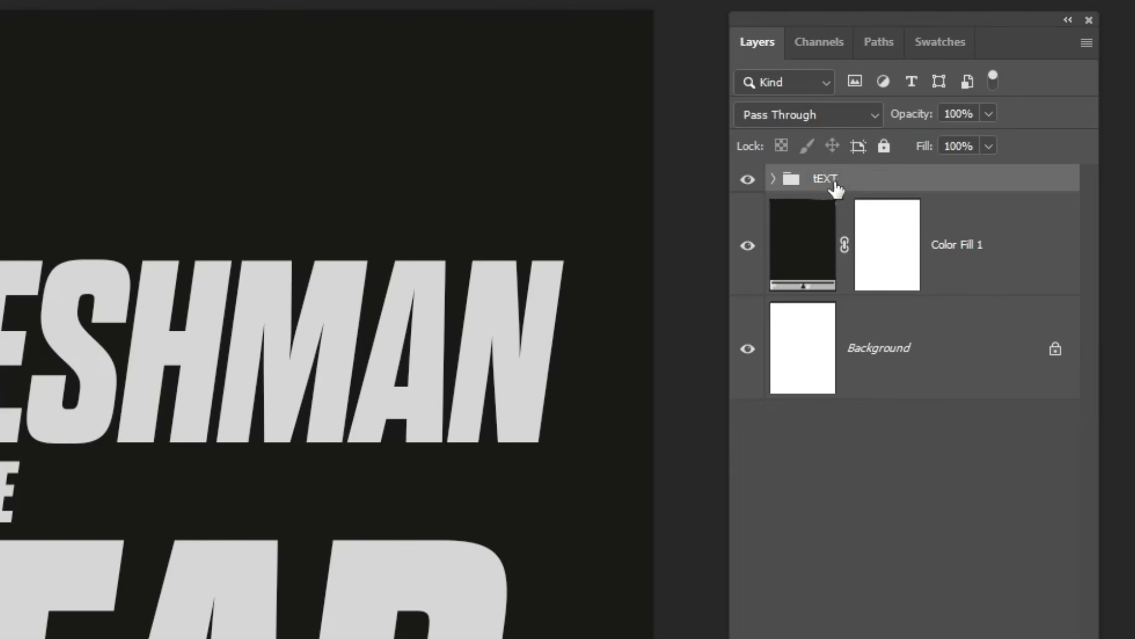
Give the tEXT group a red colour label.
{"action": "right_click", "coordinate": [840, 186]}
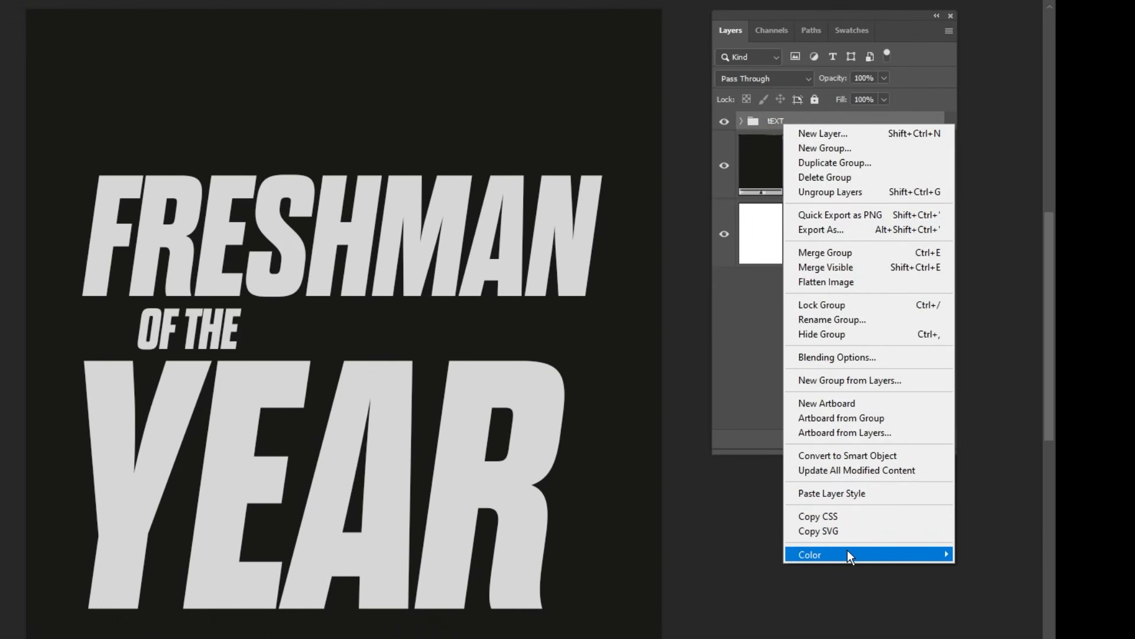
{"action": "mouse_move", "coordinate": [847, 550]}
{"action": "left_click", "coordinate": [977, 577]}
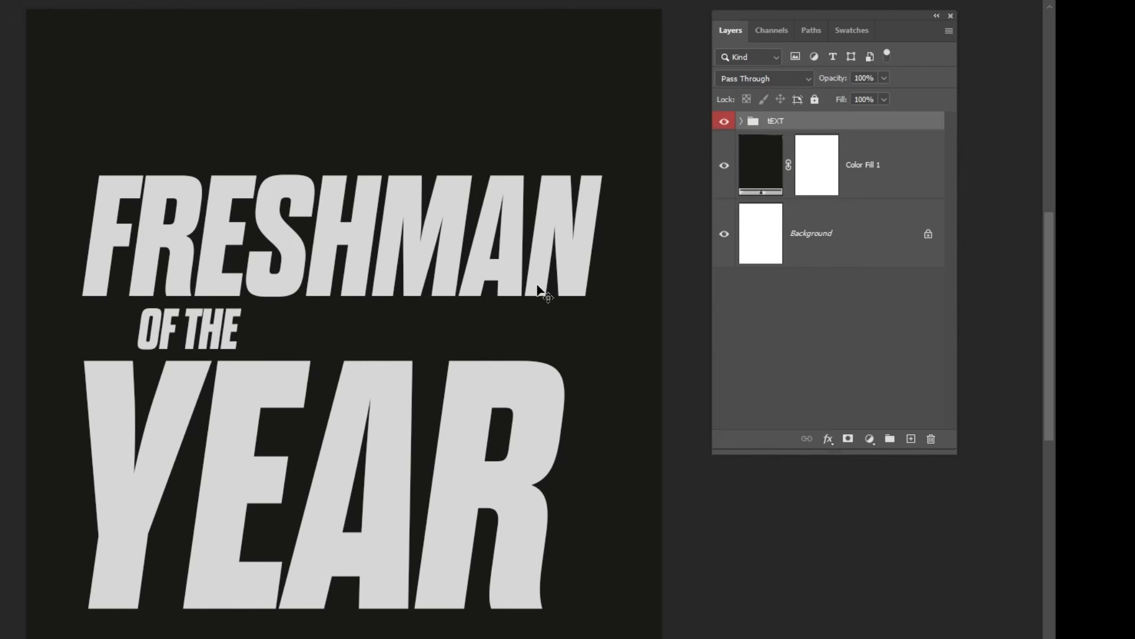
Skew the tEXT group so its lines rise slightly towards the right edge of the page, and move the group slightly down.
{"action": "key", "text": "ctrl+minus"}
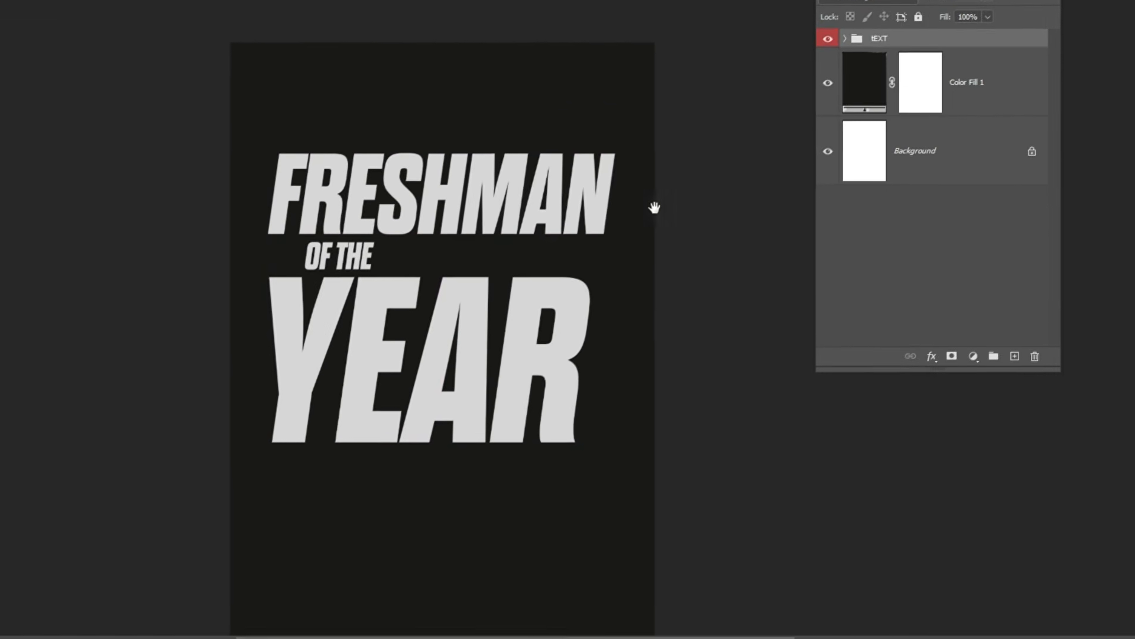
{"action": "left_click_drag", "start_coordinate": [549, 290], "coordinate": [478, 235]}
{"action": "key", "text": "ctrl+t"}
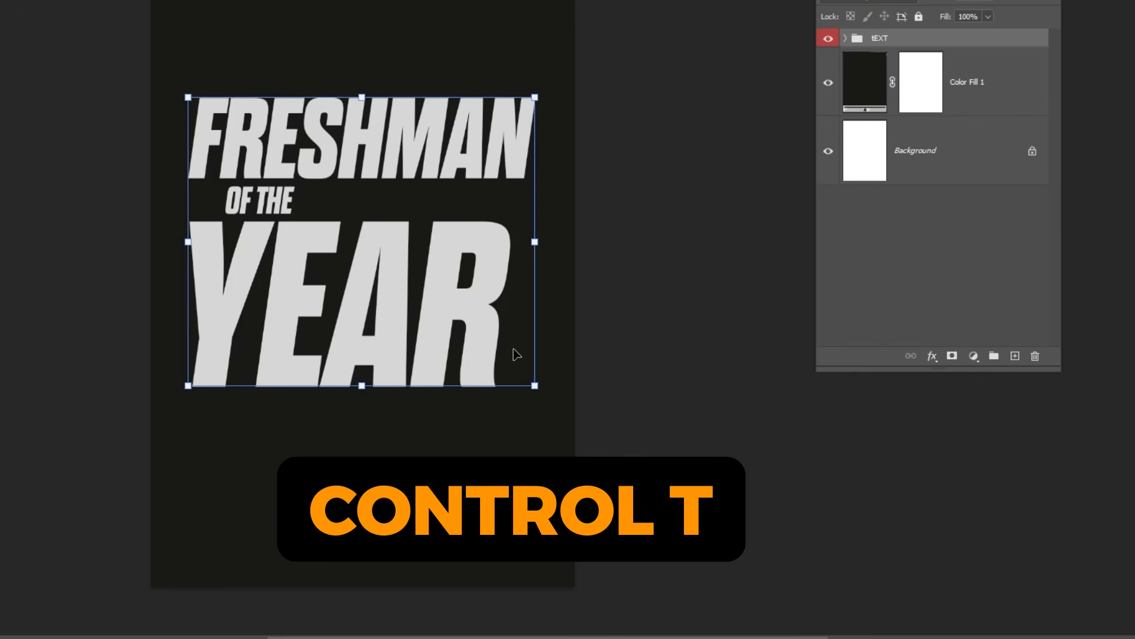
{"action": "right_click", "coordinate": [521, 293]}
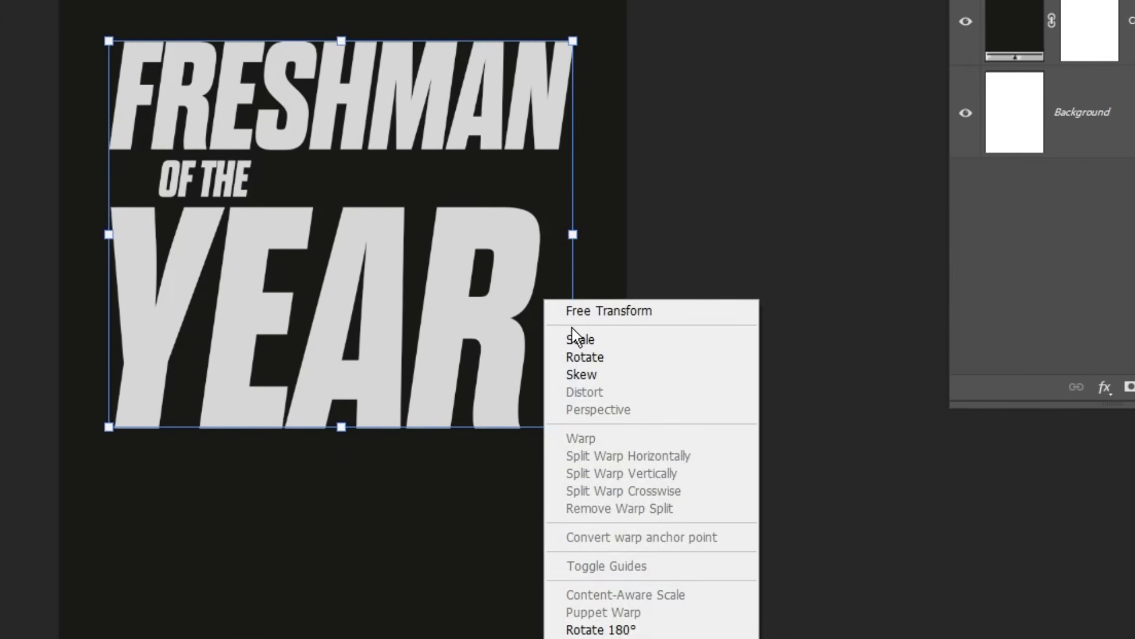
{"action": "left_click", "coordinate": [659, 375]}
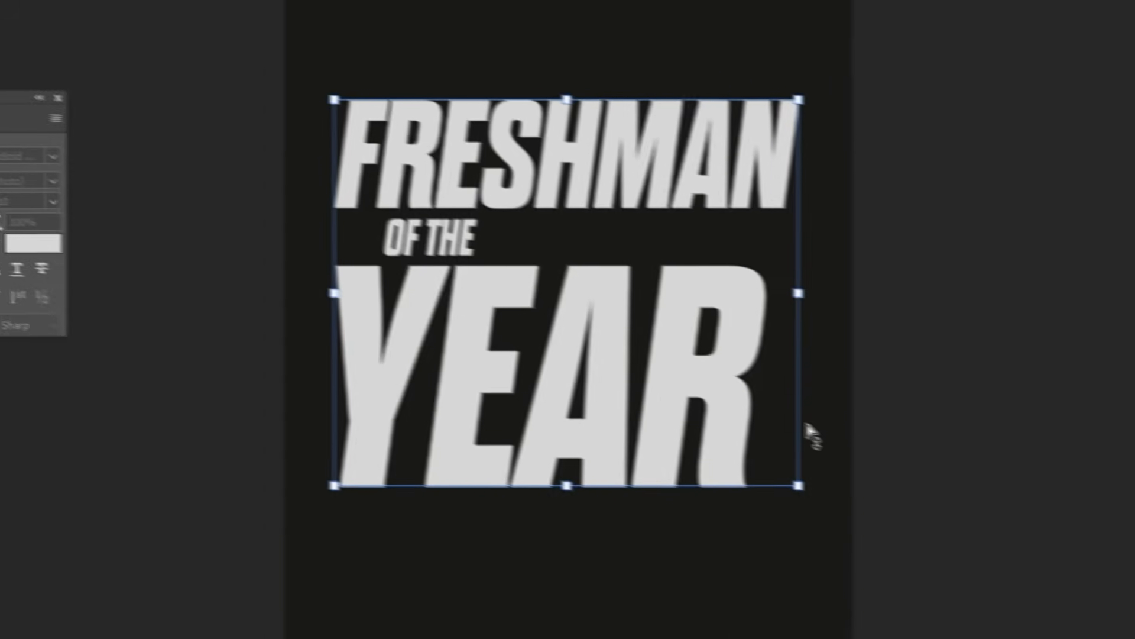
{"action": "left_click_drag", "start_coordinate": [586, 380], "coordinate": [588, 356]}
{"action": "left_click_drag", "start_coordinate": [852, 426], "coordinate": [851, 420]}
{"action": "key", "text": "Return"}
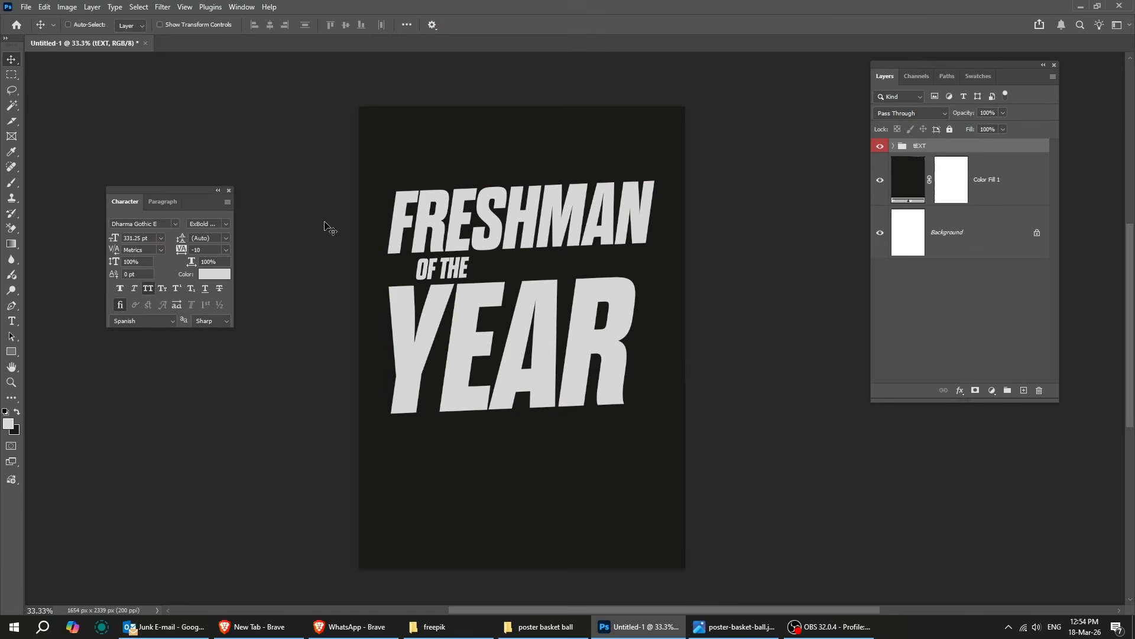
{"action": "left_click_drag", "start_coordinate": [536, 329], "coordinate": [534, 354]}
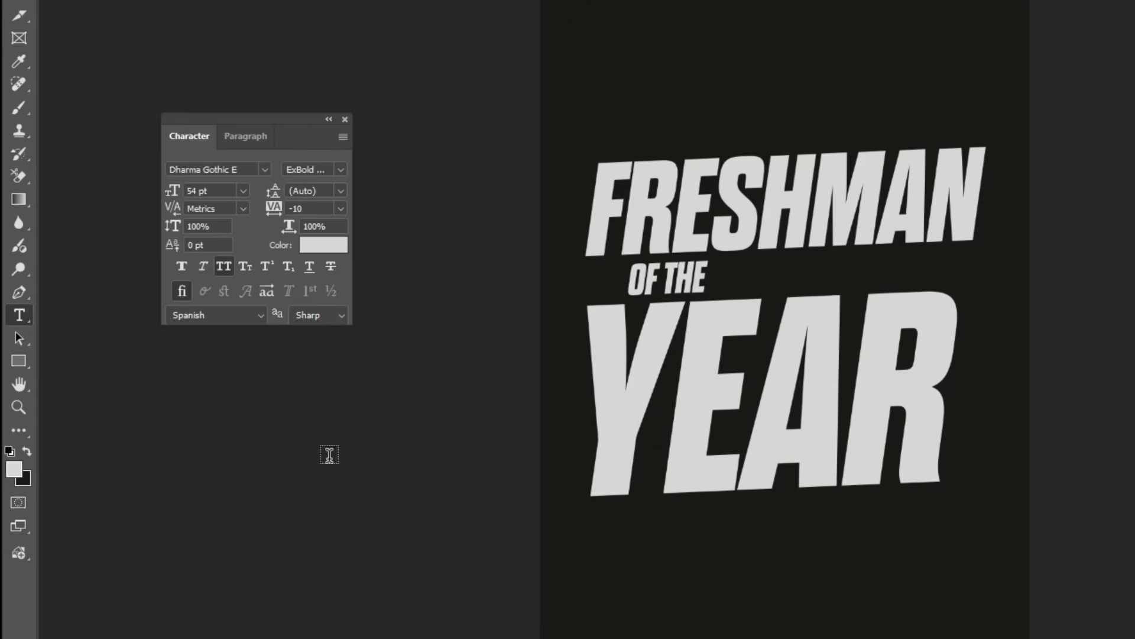
Add the player's full name as 54 pt text on the page below YEAR and move it closer to the lettering.
{"action": "left_click", "coordinate": [722, 588]}
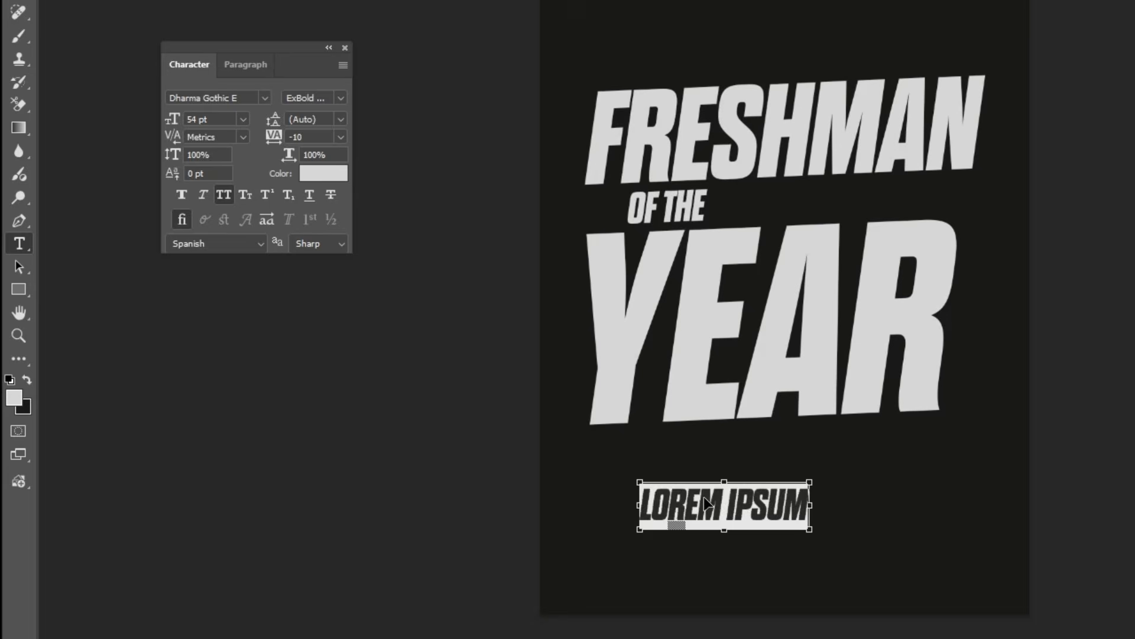
{"action": "type", "text": "MYLIK WILSON"}
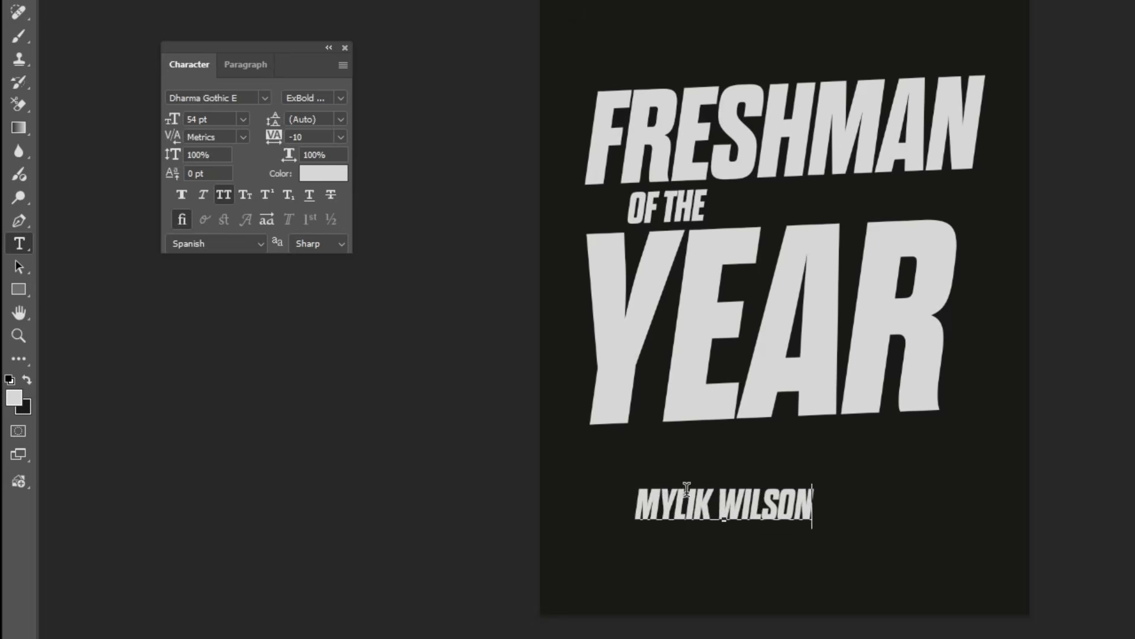
{"action": "key", "text": "ctrl+Return"}
{"action": "key", "text": "v"}
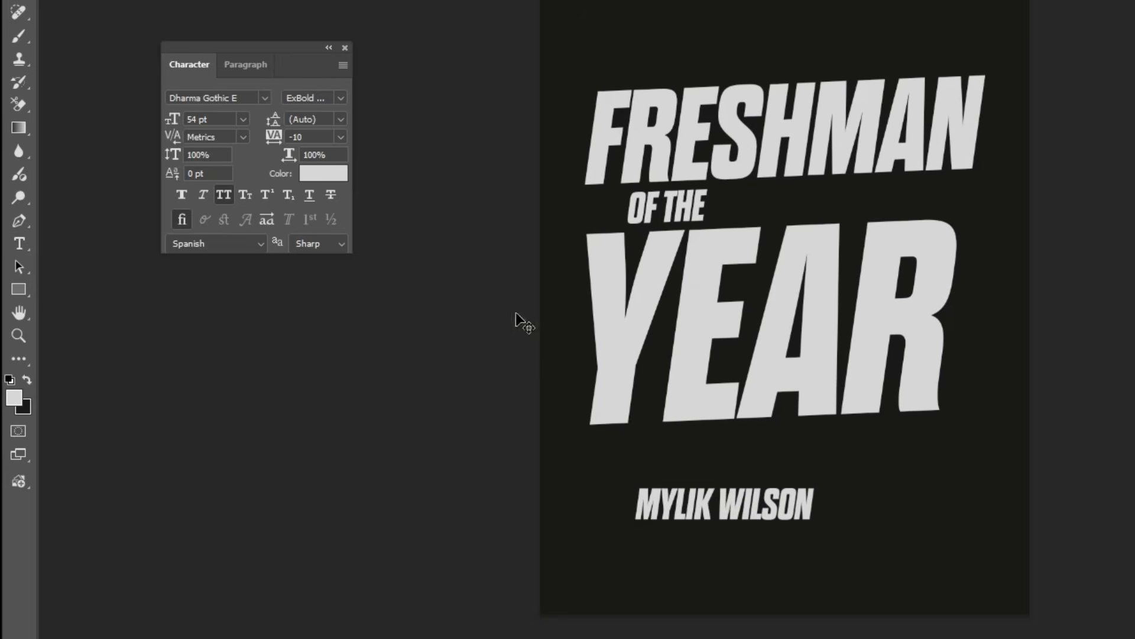
{"action": "left_click_drag", "start_coordinate": [748, 513], "coordinate": [790, 490]}
Draw a rectangle about 671 × 152 px that covers the player's name.
{"action": "left_click", "coordinate": [816, 483], "text": "ctrl"}
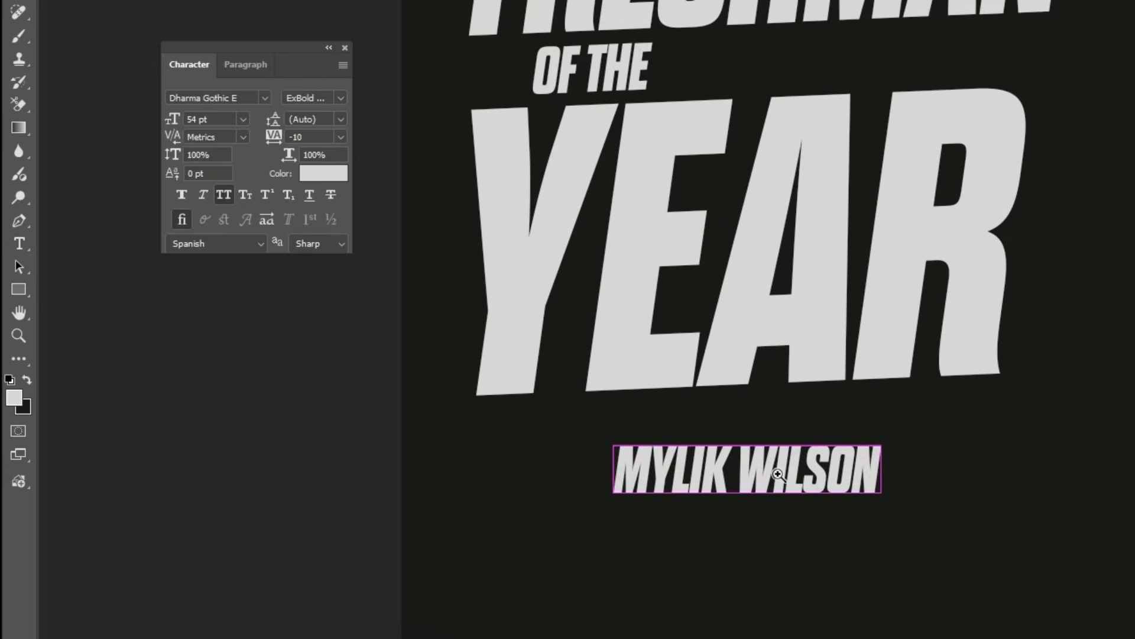
{"action": "left_click", "coordinate": [774, 475], "text": "ctrl"}
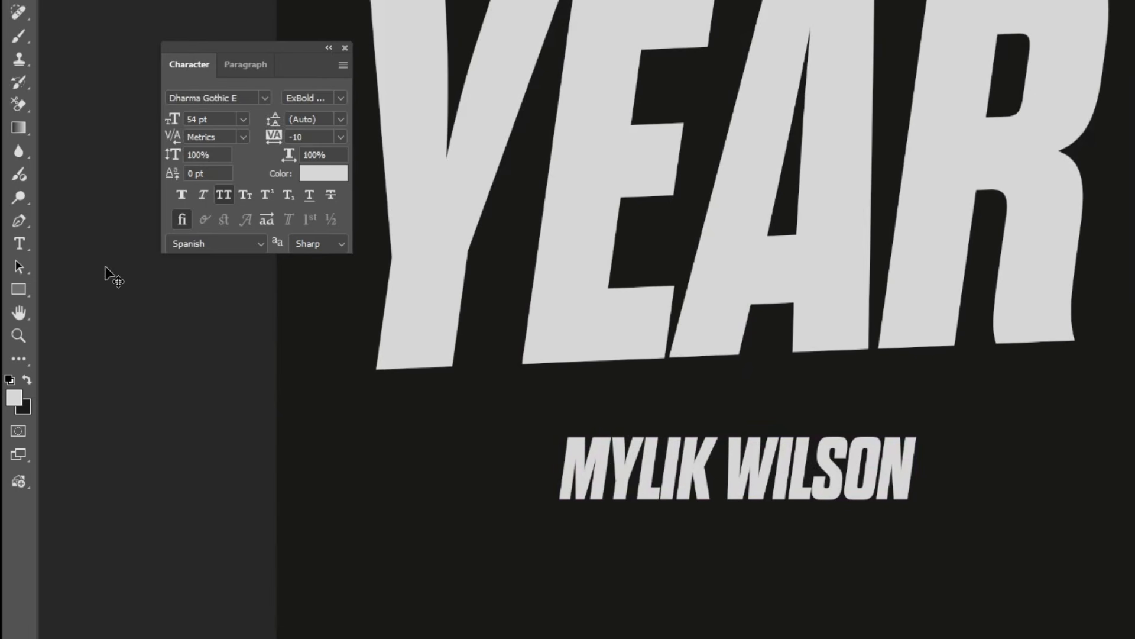
{"action": "right_click", "coordinate": [23, 290]}
{"action": "left_click", "coordinate": [77, 291]}
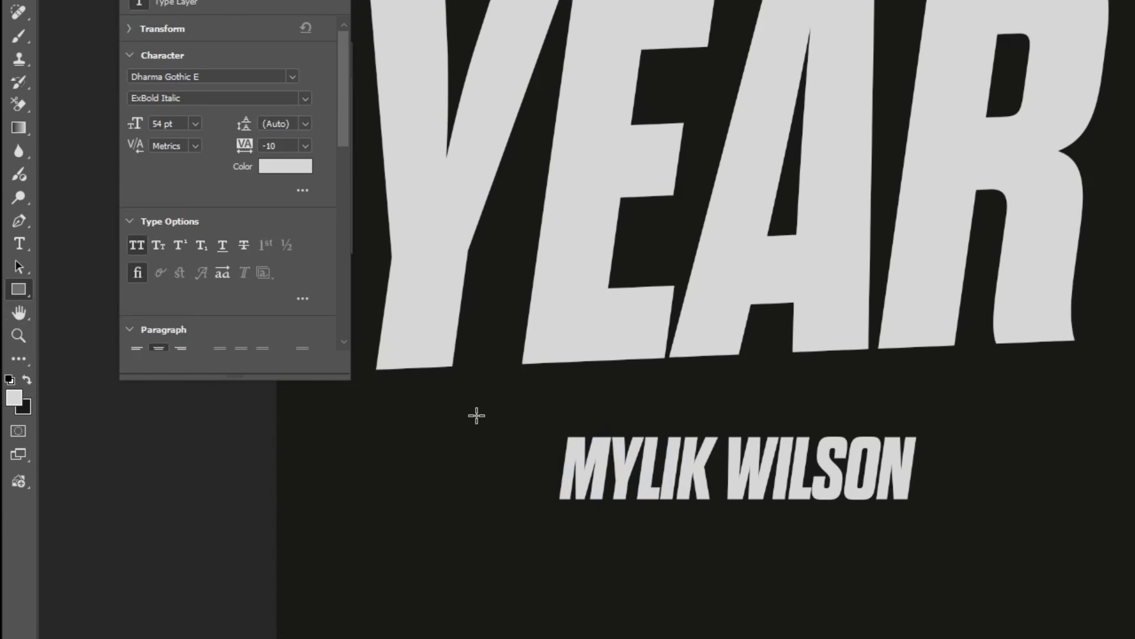
{"action": "left_click_drag", "start_coordinate": [539, 424], "coordinate": [565, 462]}
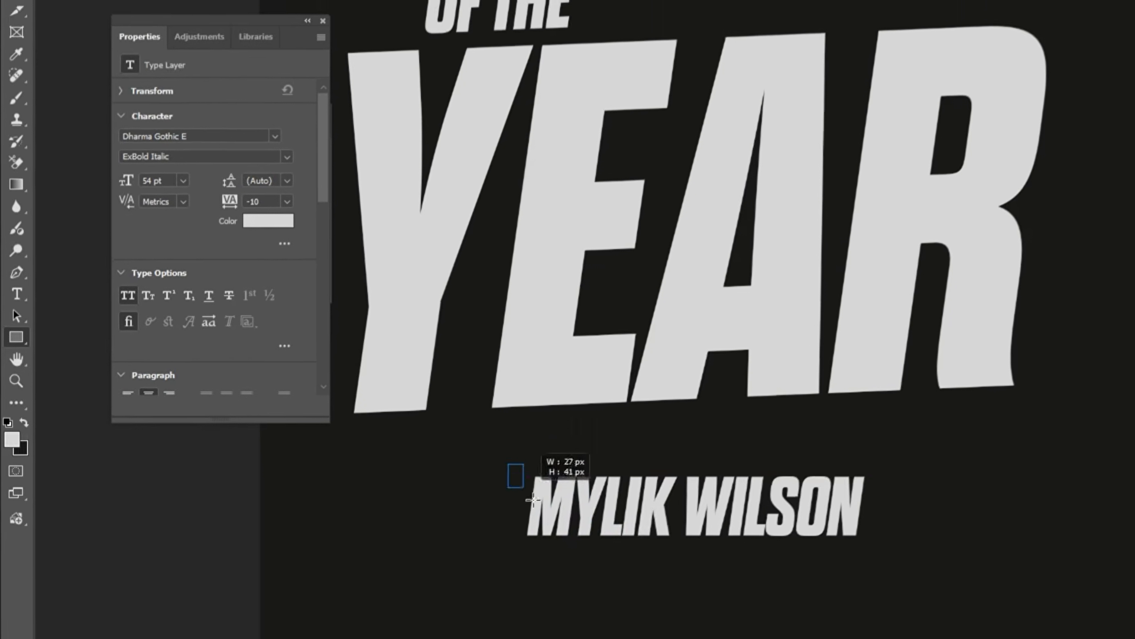
{"action": "left_click_drag", "start_coordinate": [532, 500], "coordinate": [884, 551]}
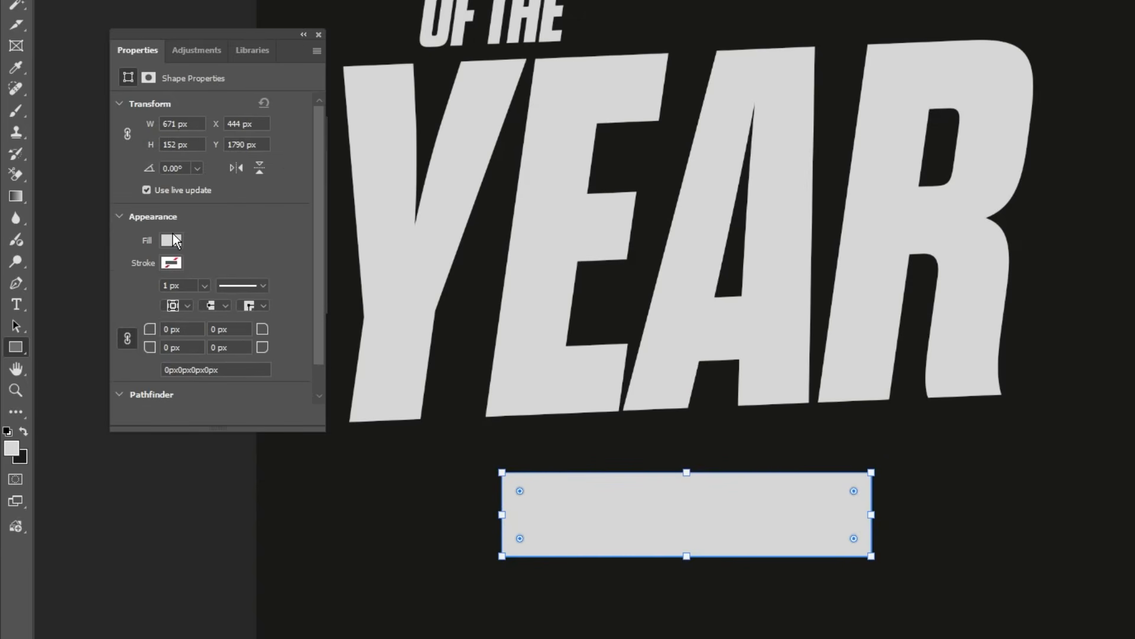
Fill the rectangle with red cd0000 and keep its stroke set to none.
{"action": "left_click", "coordinate": [168, 240]}
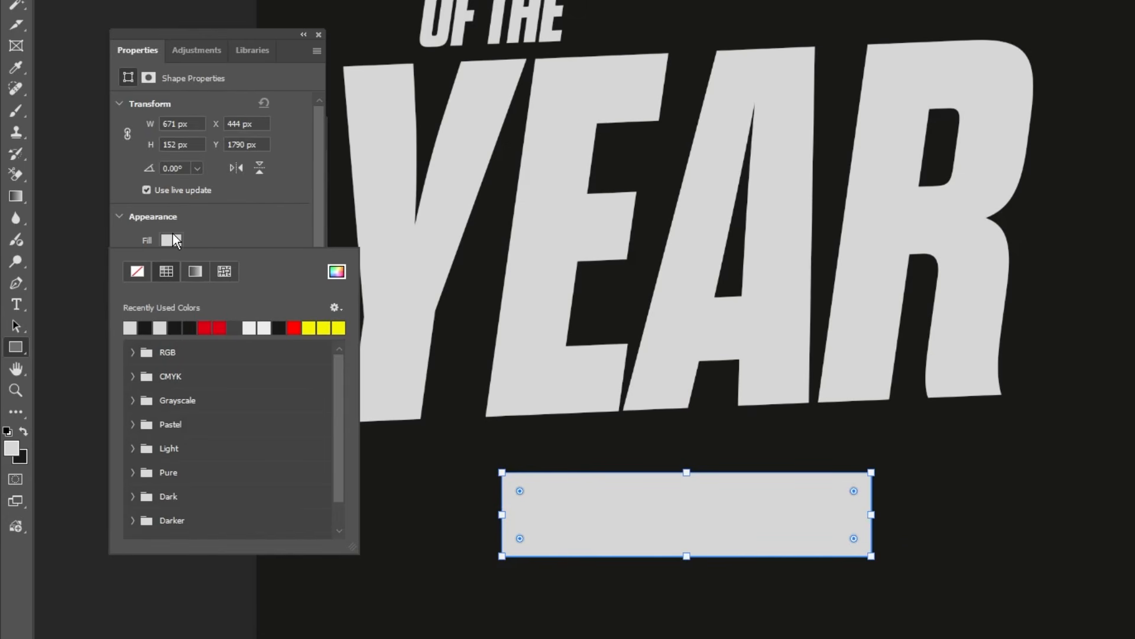
{"action": "left_click", "coordinate": [336, 272]}
{"action": "type", "text": "ff0000"}
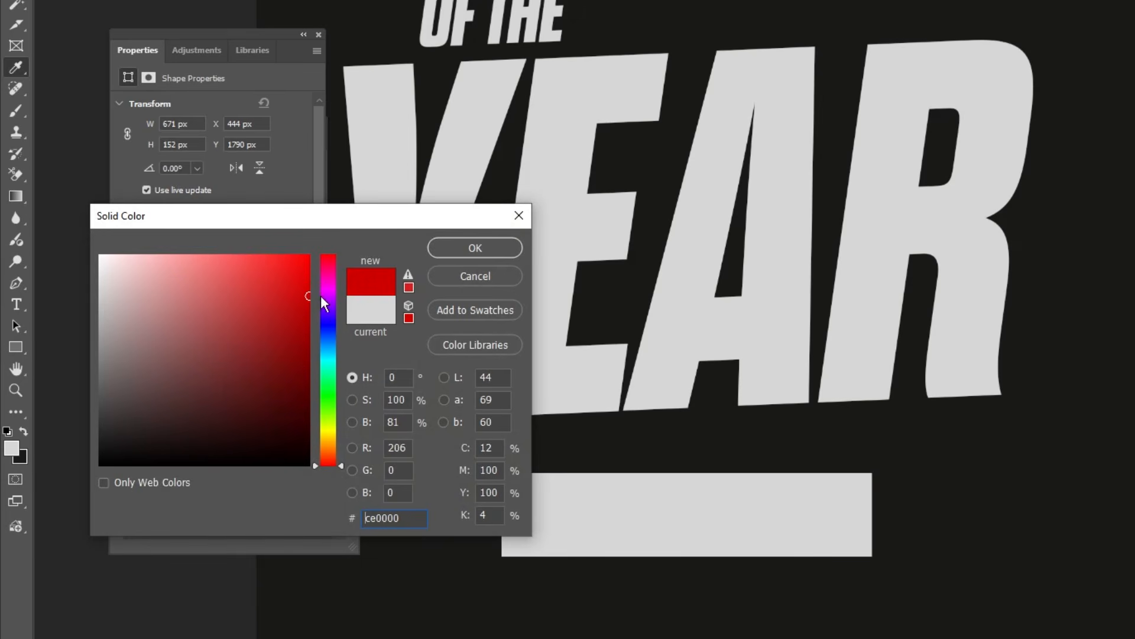
{"action": "left_click", "coordinate": [473, 250]}
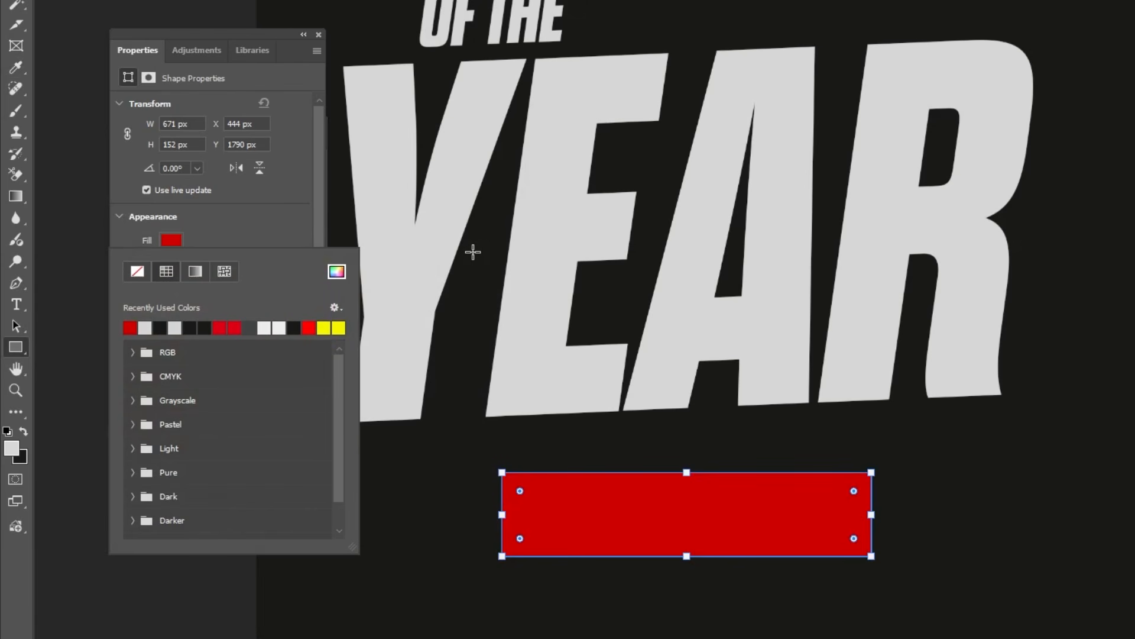
{"action": "left_click", "coordinate": [218, 237]}
{"action": "left_click", "coordinate": [172, 263]}
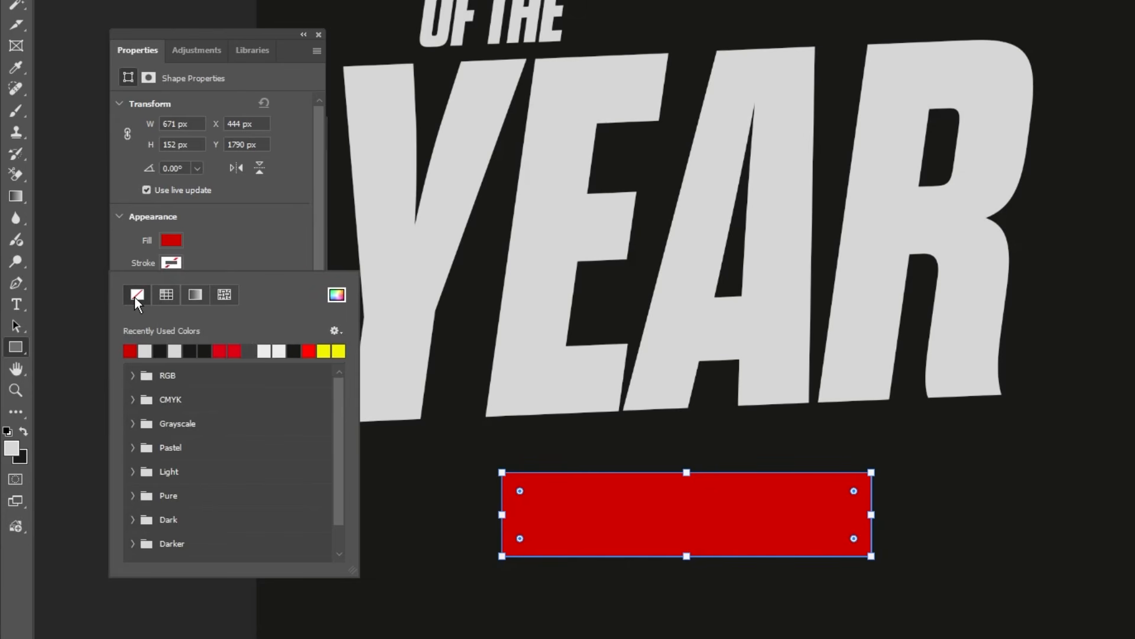
{"action": "left_click", "coordinate": [206, 265]}
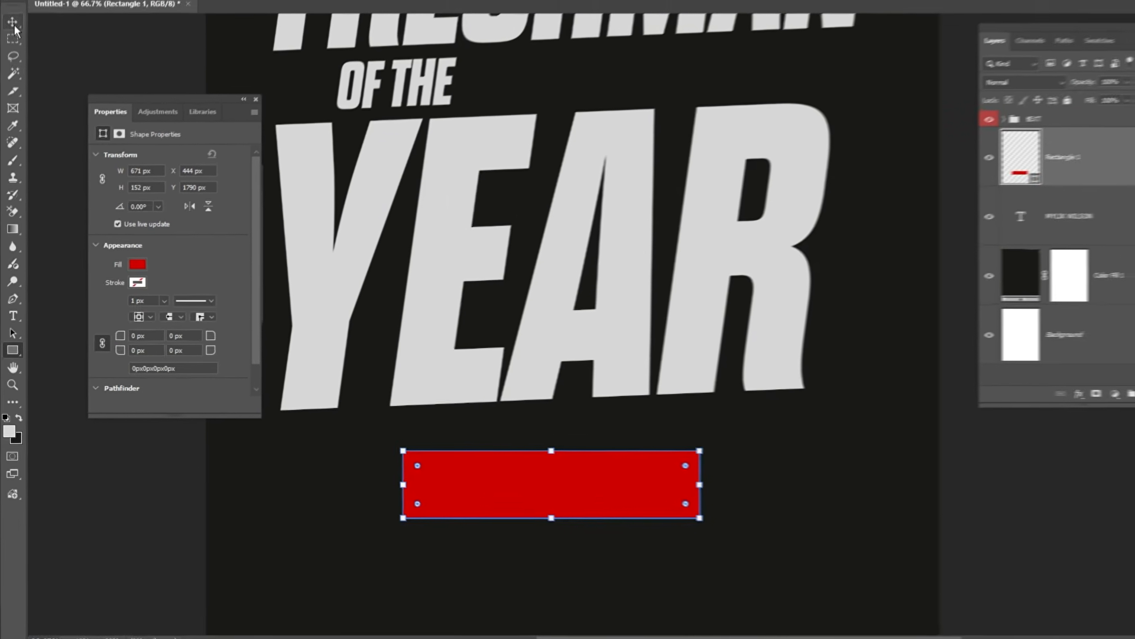
Place the red rectangle layer behind the player's name and move both together to the page's horizontal centre under YEAR.
{"action": "left_click", "coordinate": [14, 26]}
{"action": "left_click_drag", "start_coordinate": [1082, 177], "coordinate": [1085, 228]}
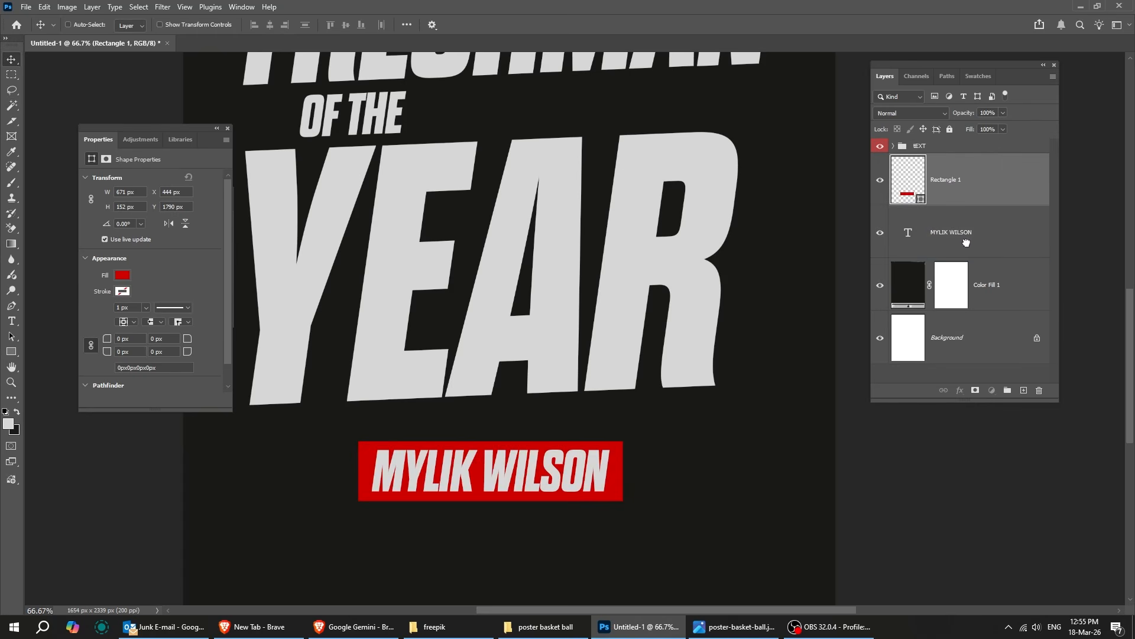
{"action": "left_click_drag", "start_coordinate": [967, 242], "coordinate": [959, 245]}
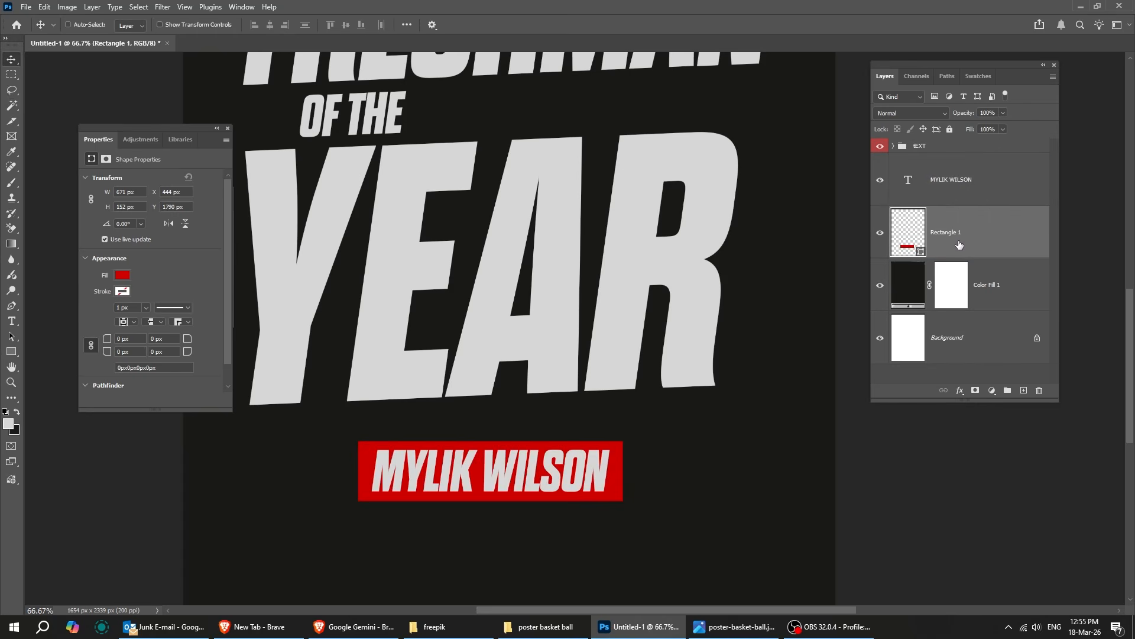
{"action": "left_click", "coordinate": [956, 192], "text": "shift"}
{"action": "left_click_drag", "start_coordinate": [609, 495], "coordinate": [621, 480]}
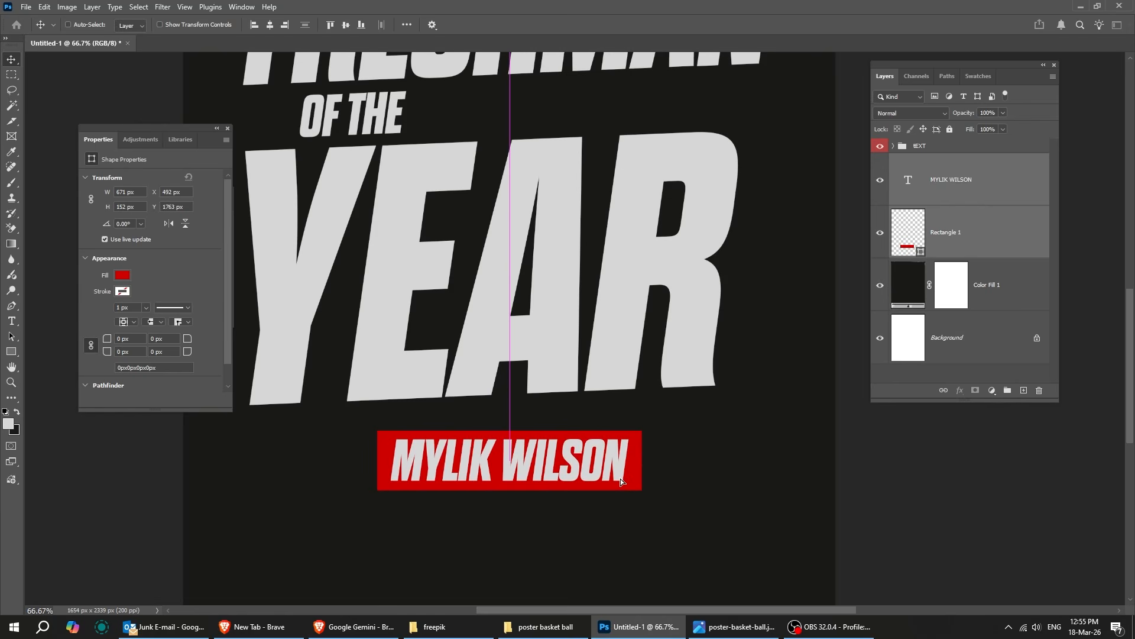
Darken the rectangle's fill to red b60303.
{"action": "double_click", "coordinate": [911, 243]}
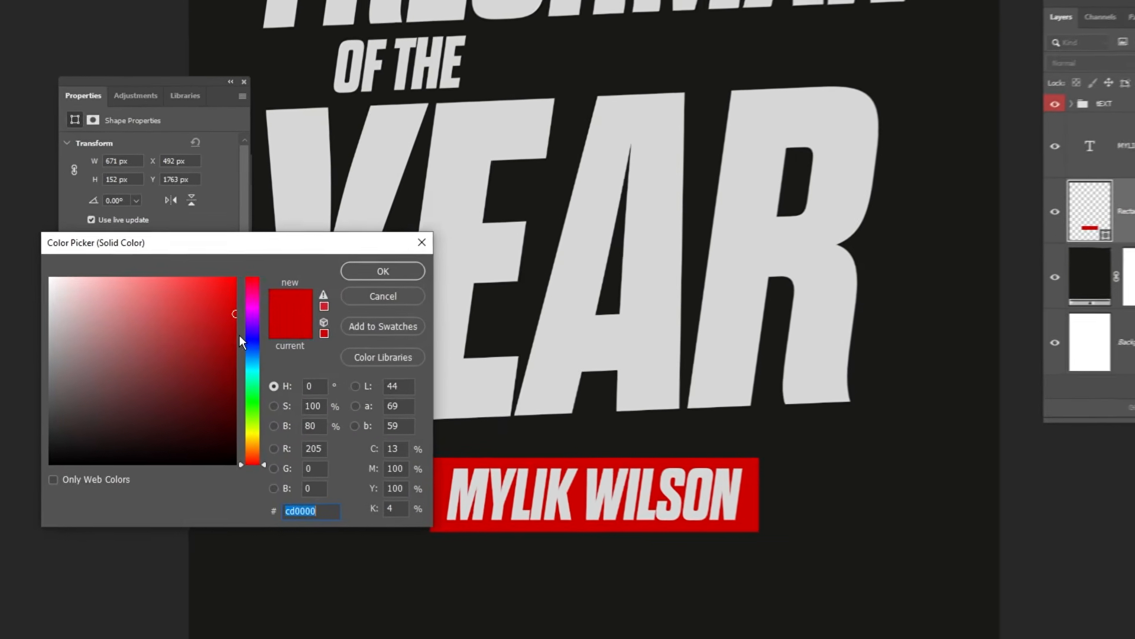
{"action": "left_click", "coordinate": [234, 332]}
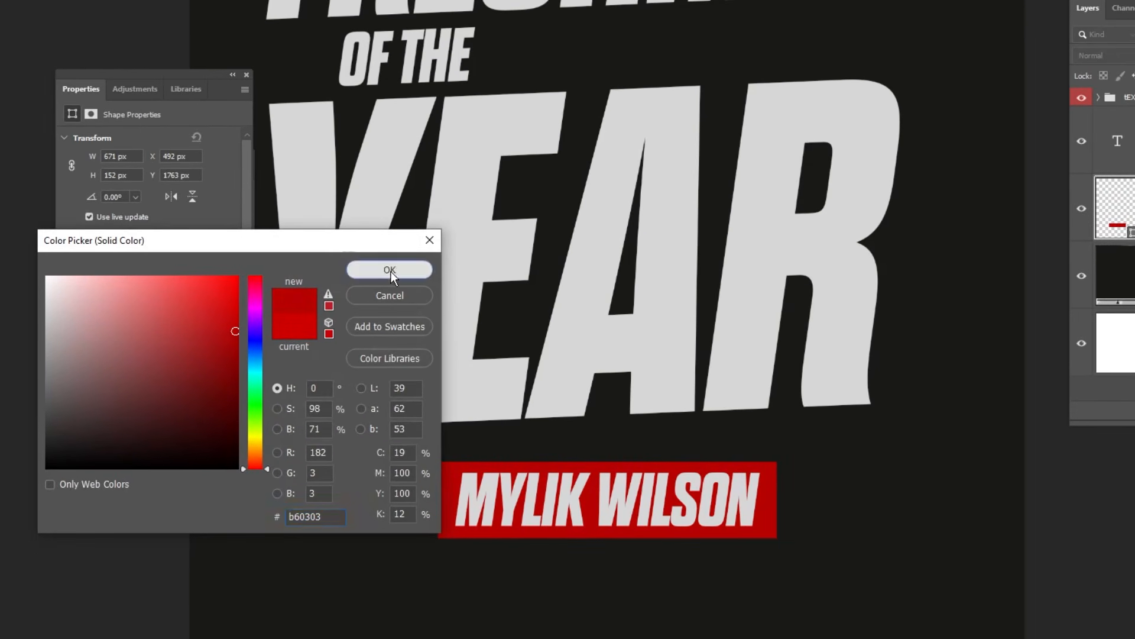
{"action": "left_click", "coordinate": [391, 270]}
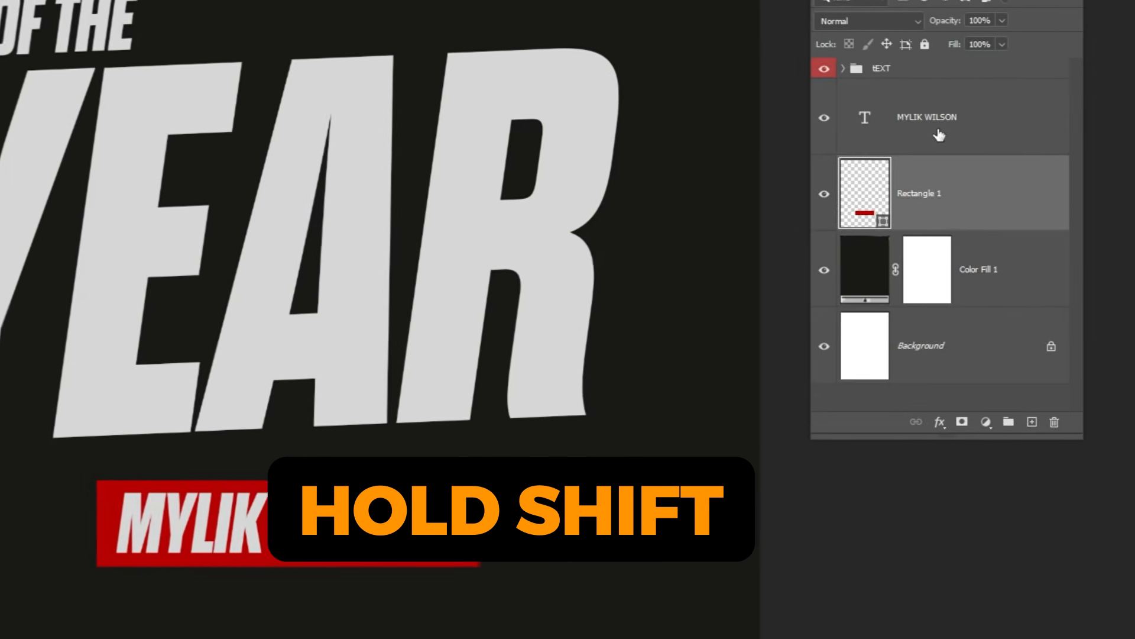
Link the name and rectangle layers, then rotate them about -7.2°, enlarged to about 709 px wide, over the bottom edge of YEAR.
{"action": "left_click", "coordinate": [1002, 141], "text": "shift"}
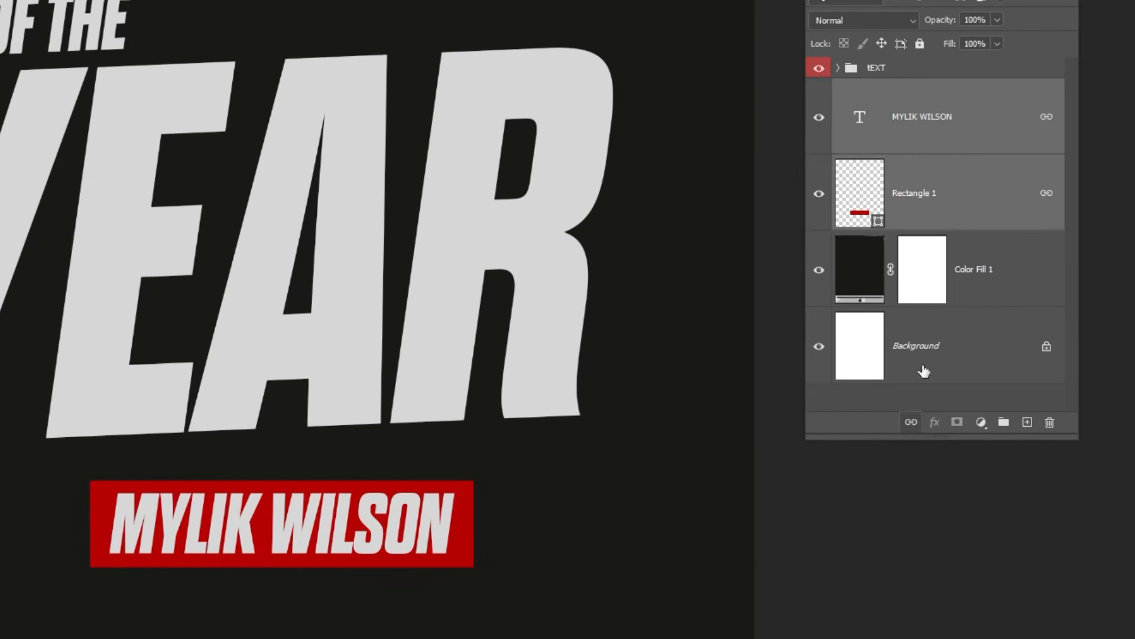
{"action": "key", "text": "ctrl+t"}
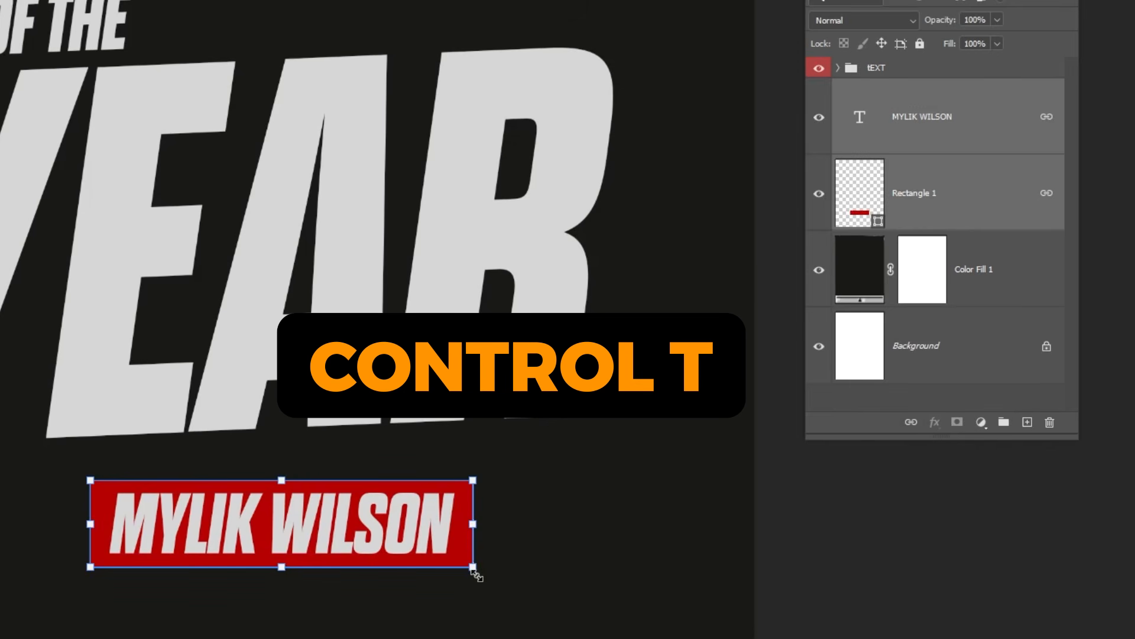
{"action": "left_click_drag", "start_coordinate": [497, 549], "coordinate": [520, 573]}
{"action": "left_click_drag", "start_coordinate": [366, 553], "coordinate": [368, 492]}
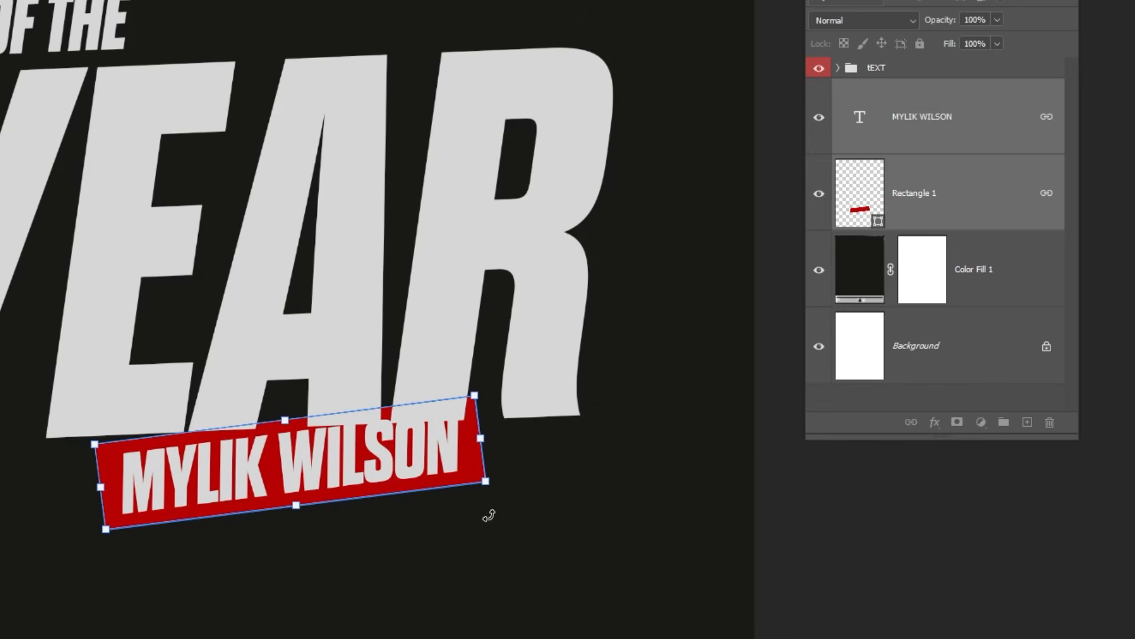
{"action": "left_click_drag", "start_coordinate": [491, 490], "coordinate": [511, 496]}
{"action": "key", "text": "Return"}
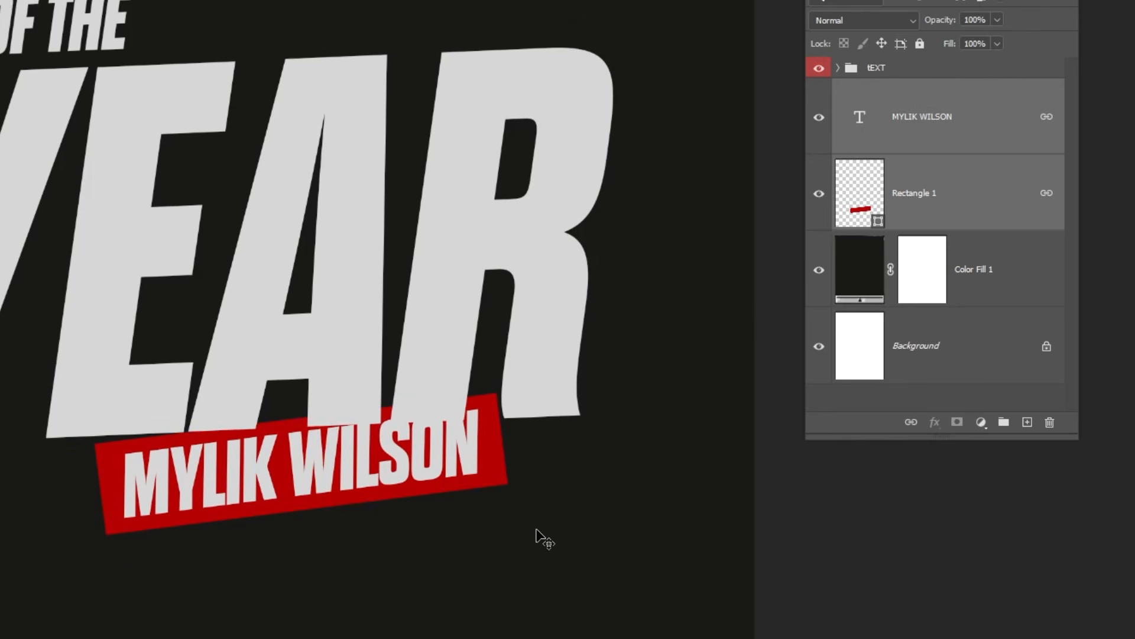
Move the tEXT group below the Rectangle 1 layer so the name banner sits in front of YEAR.
{"action": "left_click", "coordinate": [880, 213]}
{"action": "left_click", "coordinate": [930, 127]}
{"action": "left_click_drag", "start_coordinate": [899, 70], "coordinate": [916, 226]}
Apply a black Multiply drop shadow with a size of 27 px to the red rectangle.
{"action": "left_click", "coordinate": [932, 182]}
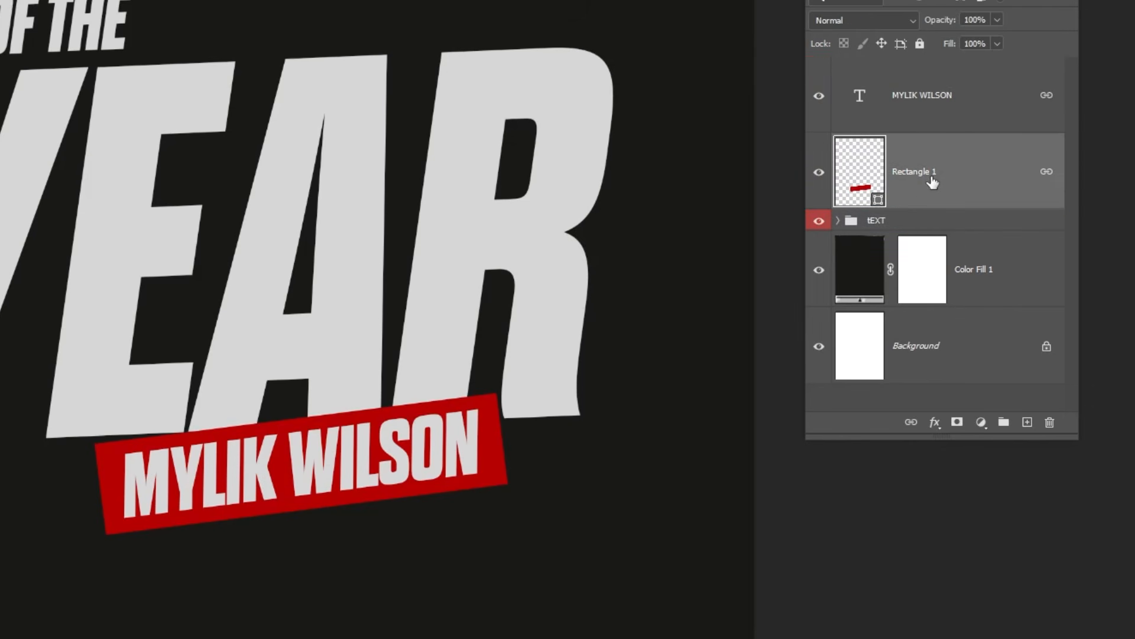
{"action": "left_click", "coordinate": [934, 422]}
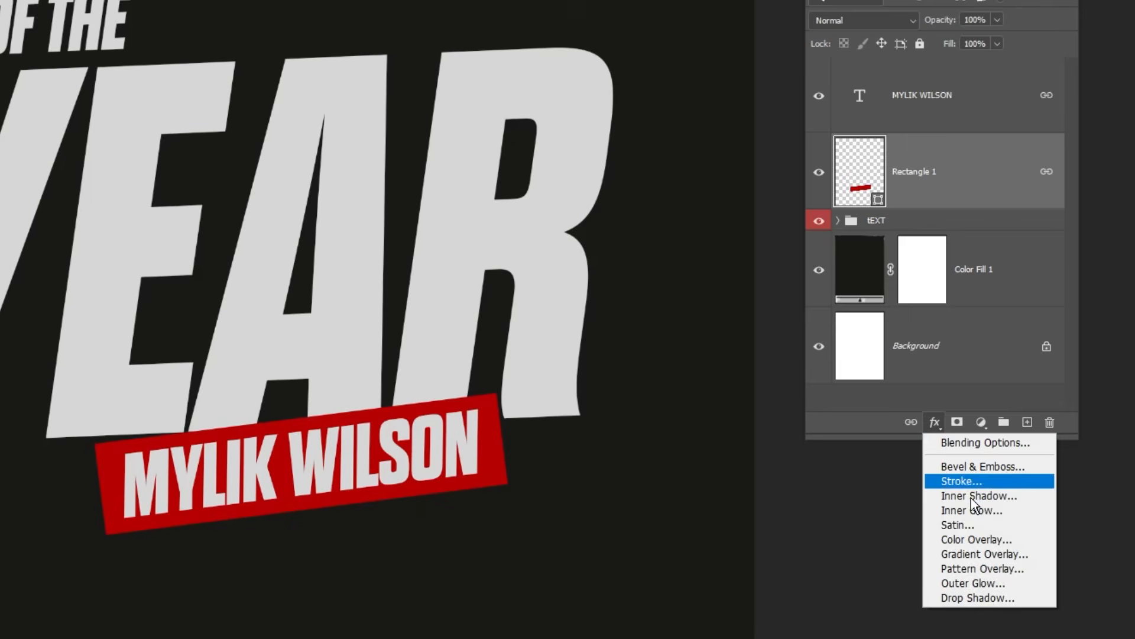
{"action": "left_click", "coordinate": [988, 597]}
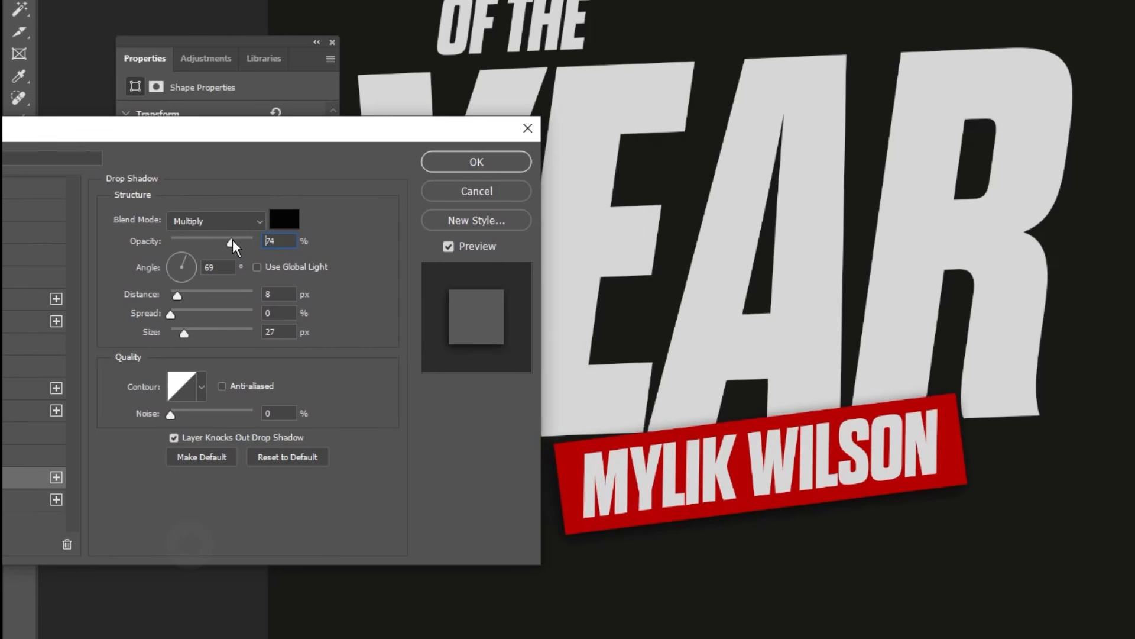
{"action": "left_click_drag", "start_coordinate": [786, 534], "coordinate": [787, 533]}
{"action": "left_click", "coordinate": [476, 163]}
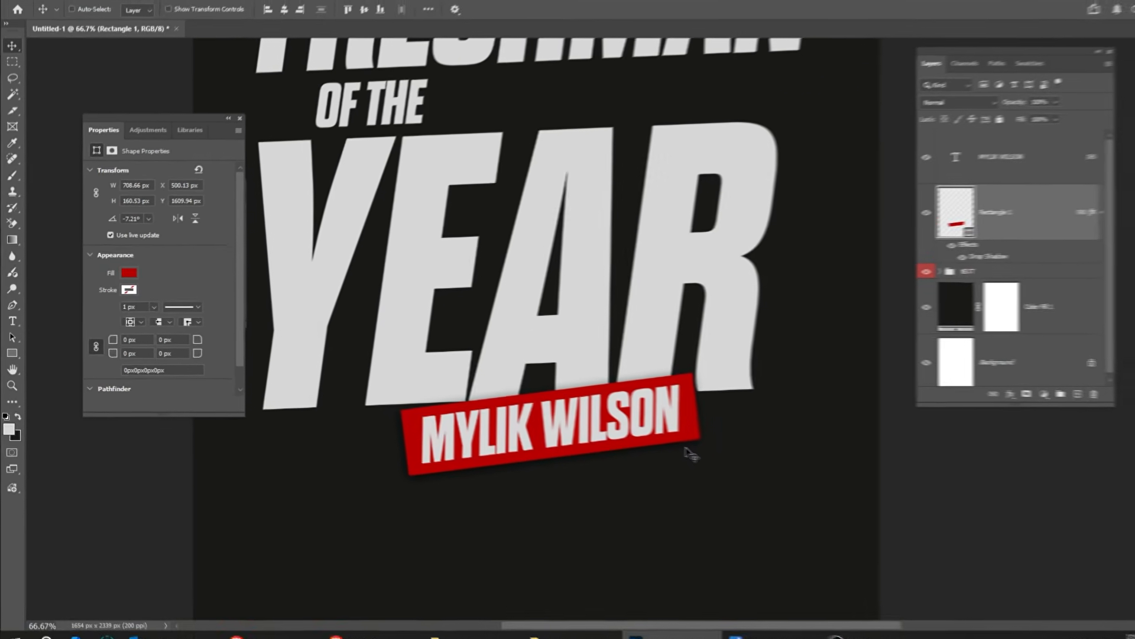
Place the player image from the freepik folder at full poster size and move its layer above the name text layer.
{"action": "key", "text": "ctrl+0"}
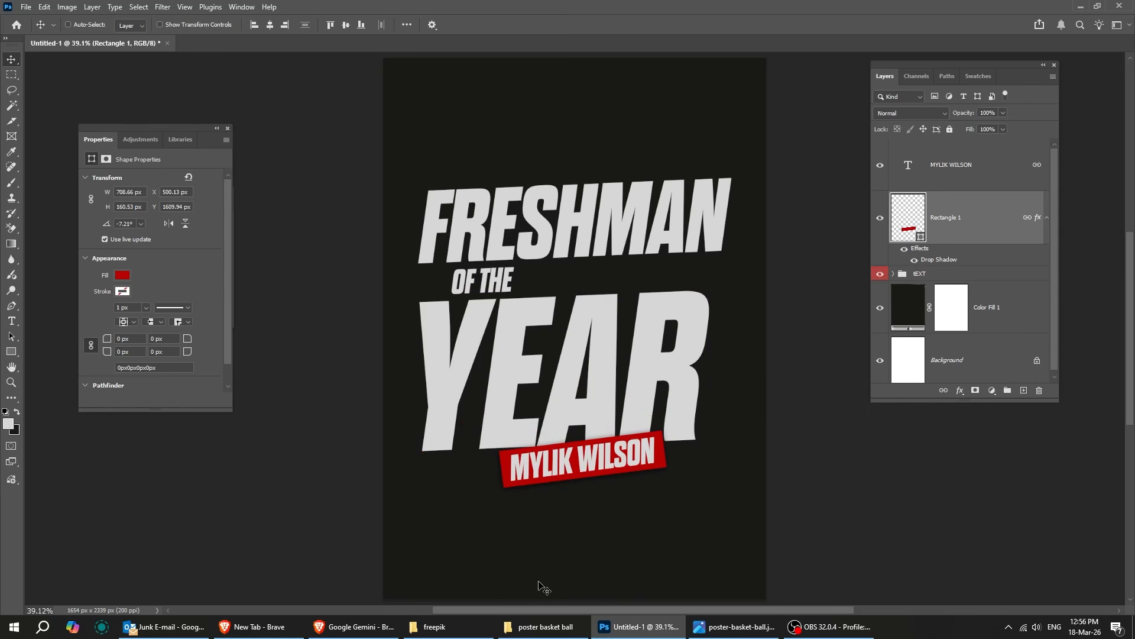
{"action": "left_click", "coordinate": [435, 626]}
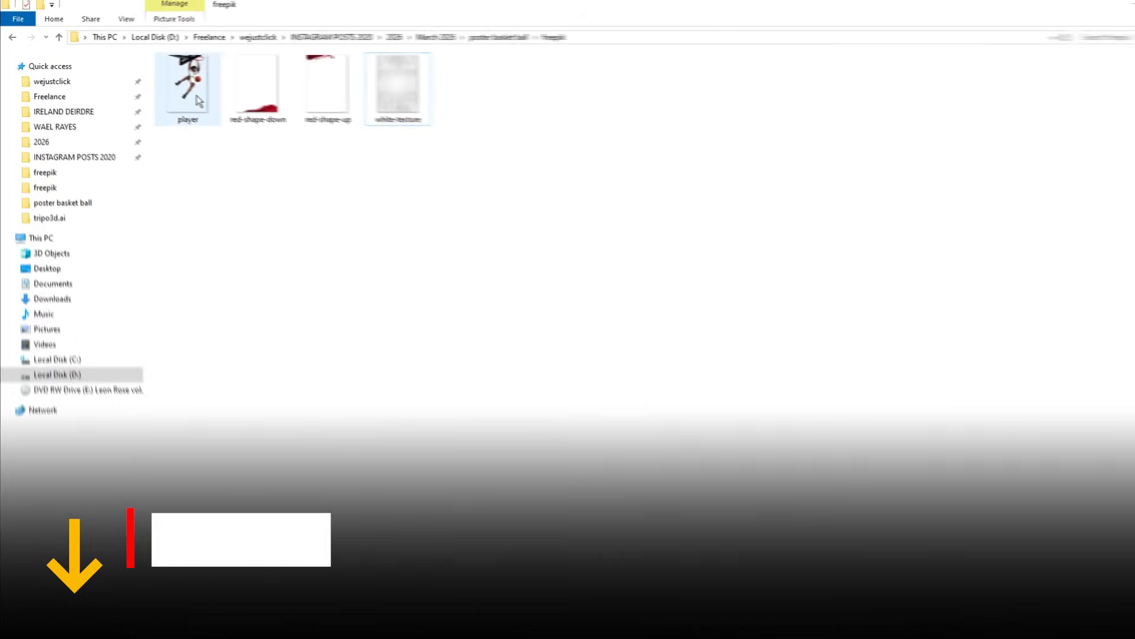
{"action": "left_click_drag", "start_coordinate": [197, 97], "coordinate": [583, 355]}
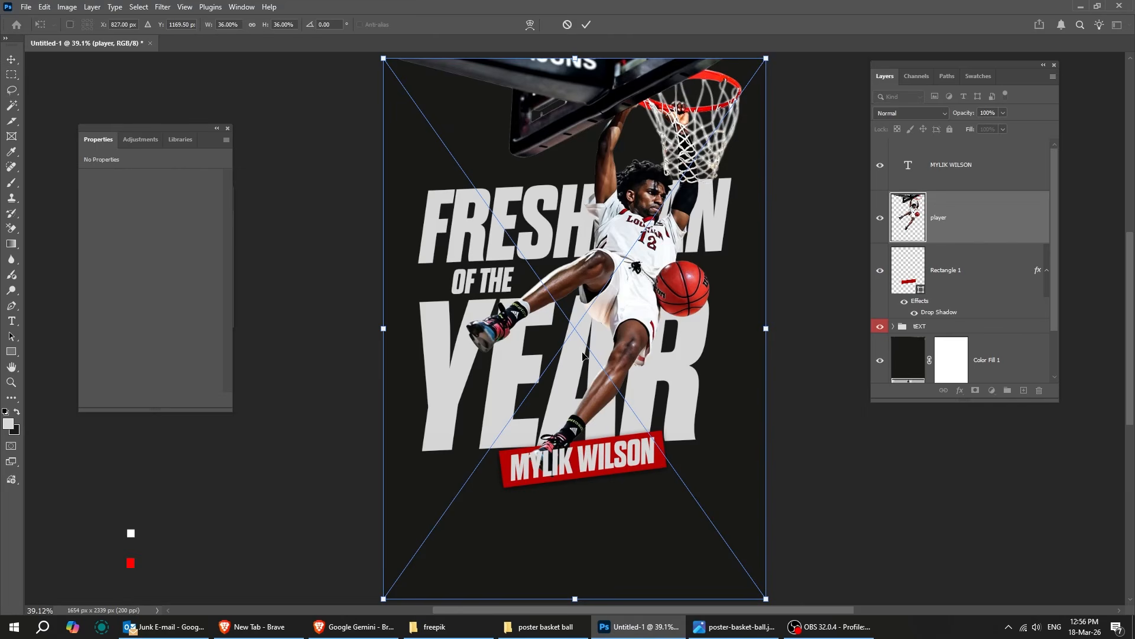
{"action": "key", "text": "Return"}
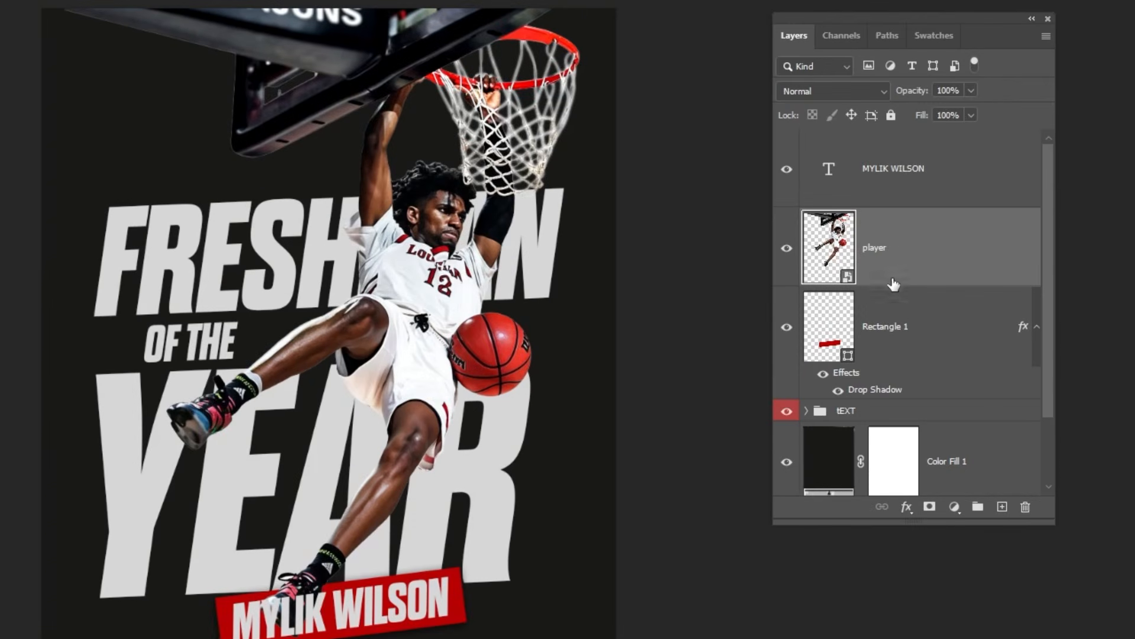
{"action": "left_click_drag", "start_coordinate": [906, 261], "coordinate": [899, 158]}
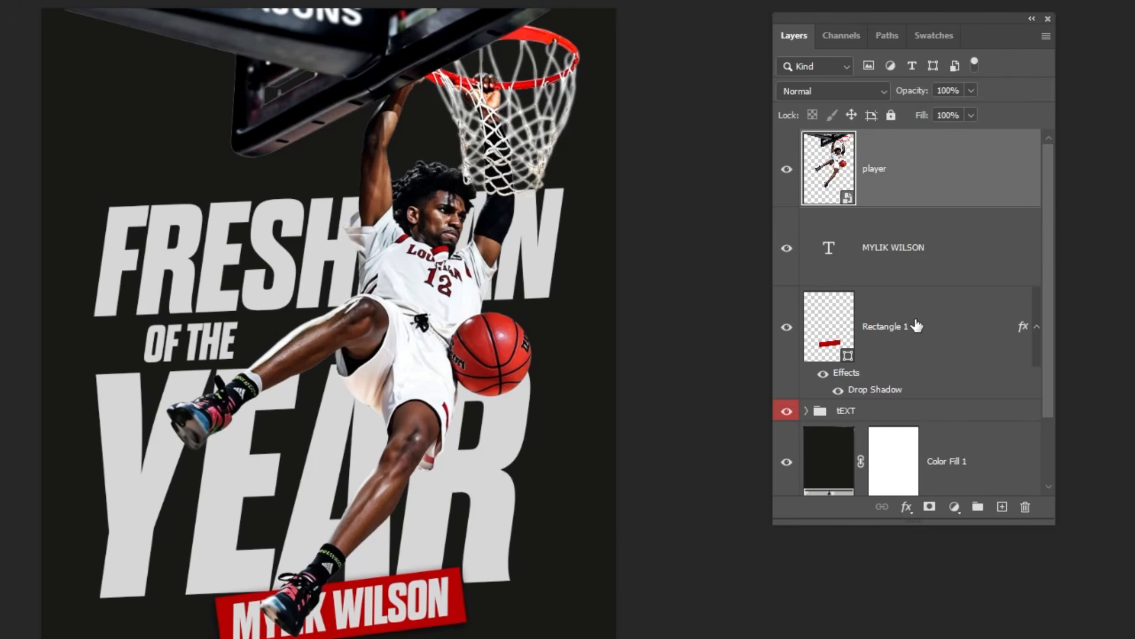
Move the name, red rectangle and tEXT group together down about 125 px and scale them to about 103%.
{"action": "left_click", "coordinate": [1036, 327]}
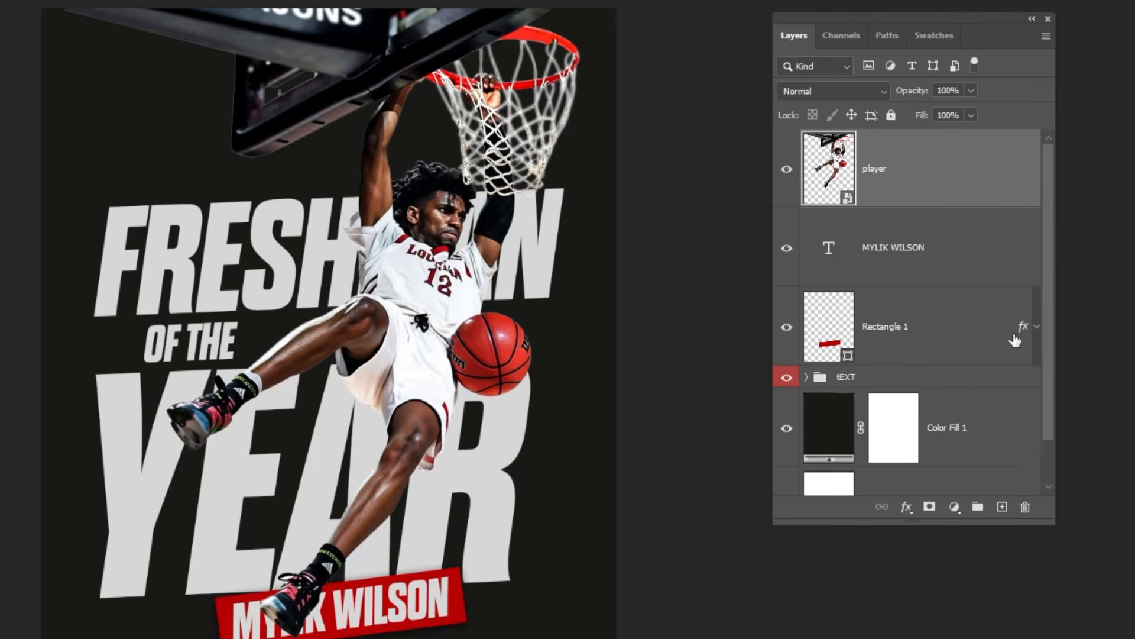
{"action": "left_click", "coordinate": [930, 254], "text": "ctrl"}
{"action": "left_click", "coordinate": [893, 384], "text": "ctrl"}
{"action": "left_click_drag", "start_coordinate": [506, 487], "coordinate": [499, 521]}
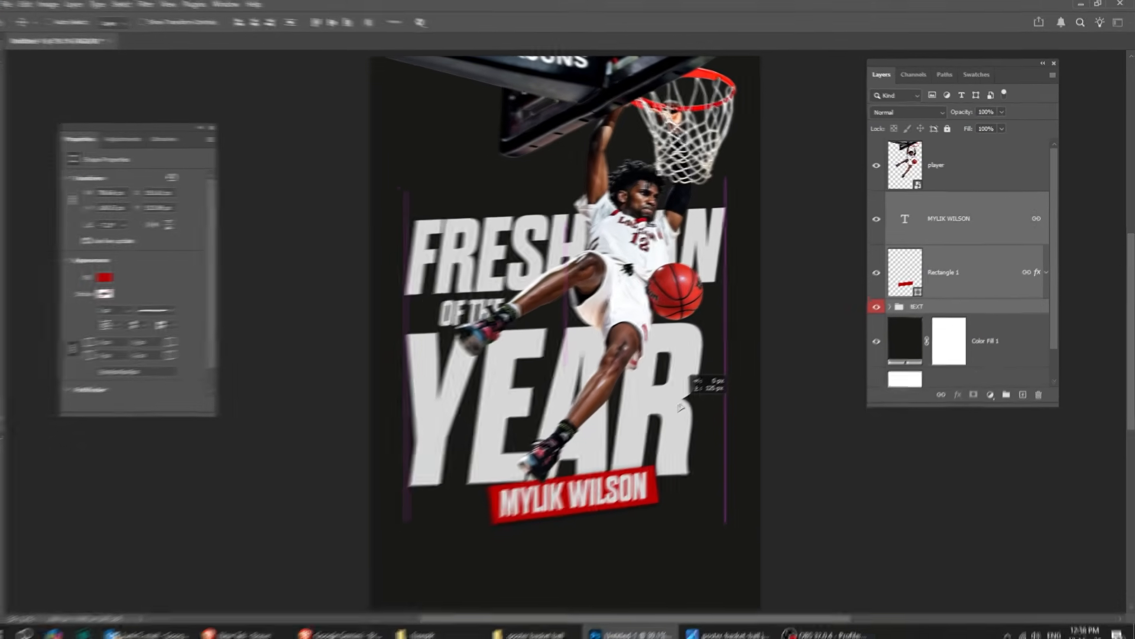
{"action": "left_click_drag", "start_coordinate": [680, 406], "coordinate": [684, 405]}
{"action": "key", "text": "ctrl+t"}
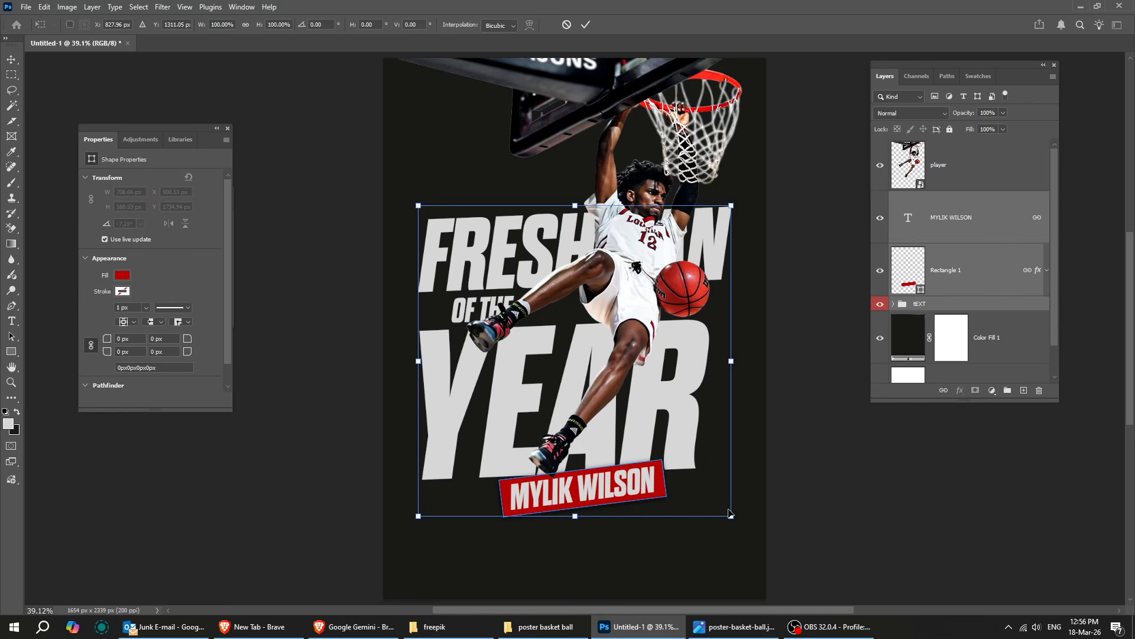
{"action": "left_click_drag", "start_coordinate": [730, 516], "coordinate": [739, 526]}
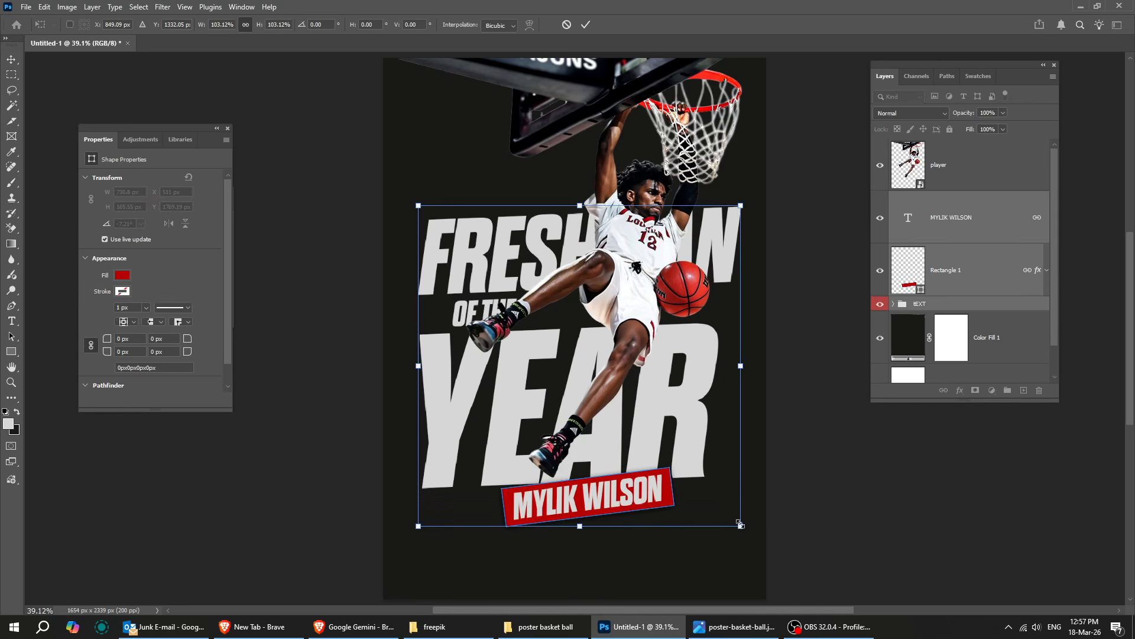
{"action": "key", "text": "Return"}
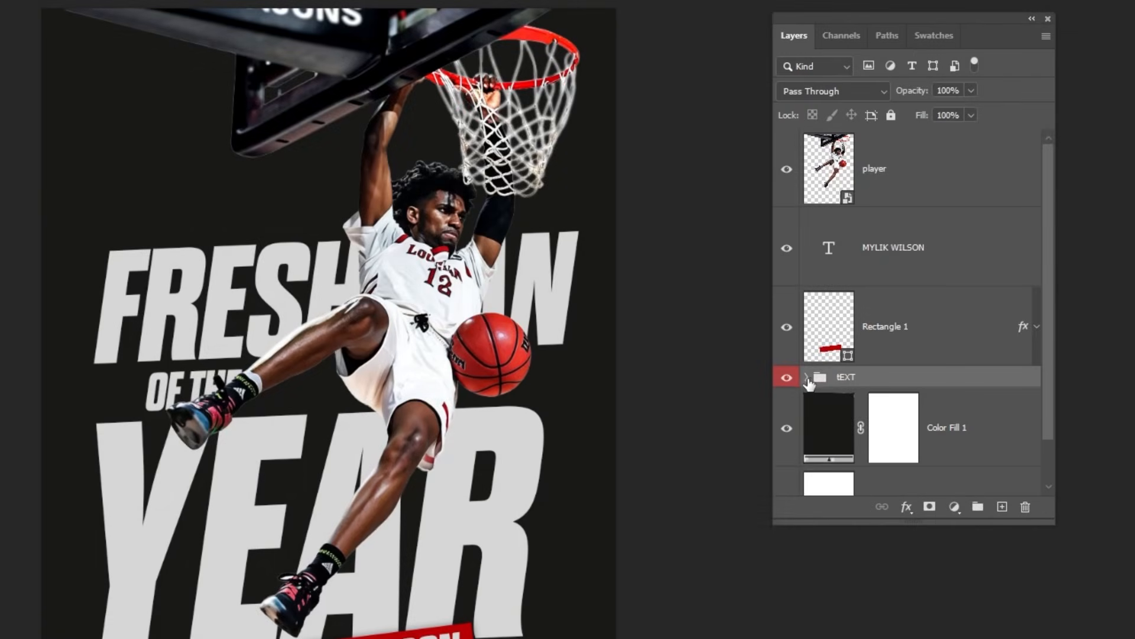
Duplicate the OF THE text layer in the tEXT group and move the copy above FRESHMAN.
{"action": "left_click", "coordinate": [892, 305]}
{"action": "scroll", "coordinate": [949, 406], "scroll_direction": "down", "scroll_amount": 4}
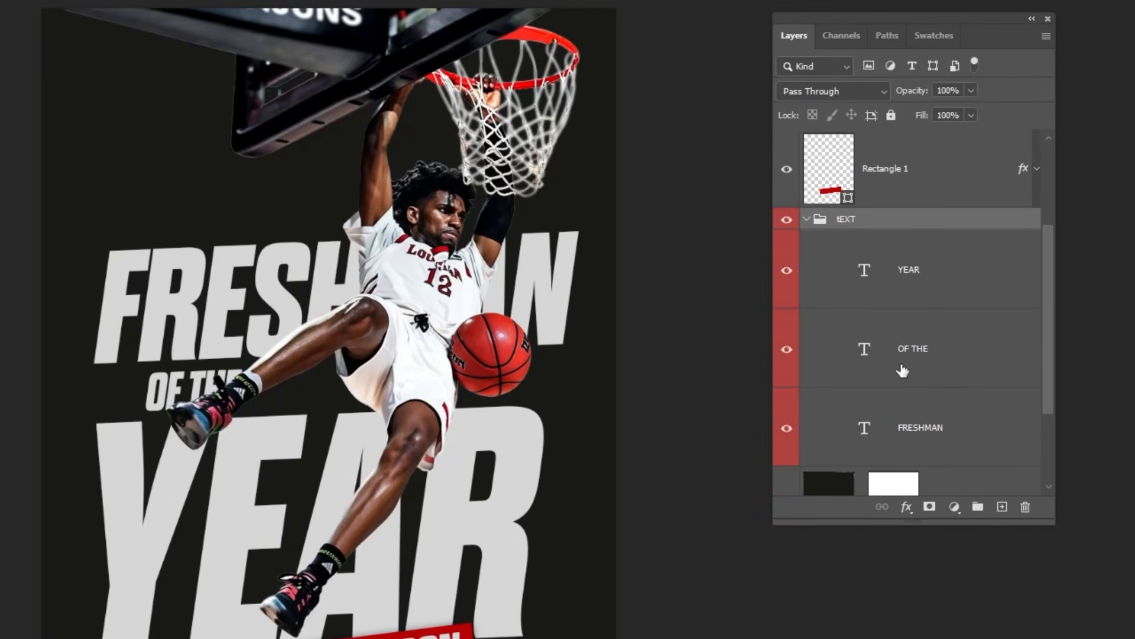
{"action": "left_click", "coordinate": [902, 370]}
{"action": "left_click_drag", "start_coordinate": [944, 368], "coordinate": [1002, 506]}
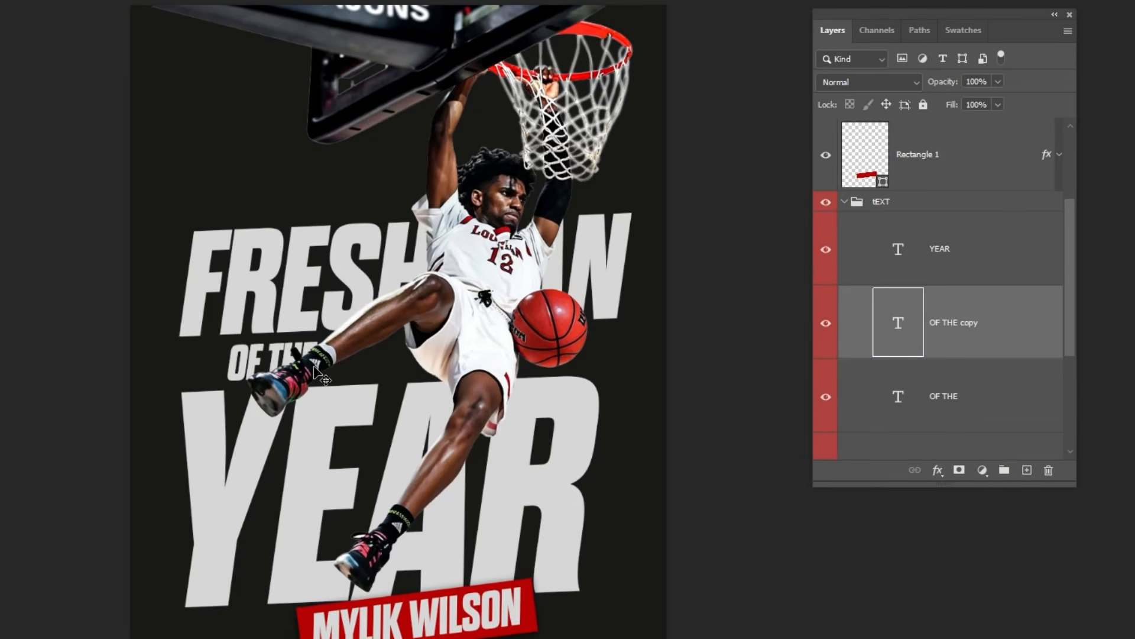
{"action": "left_click_drag", "start_coordinate": [317, 372], "coordinate": [273, 178]}
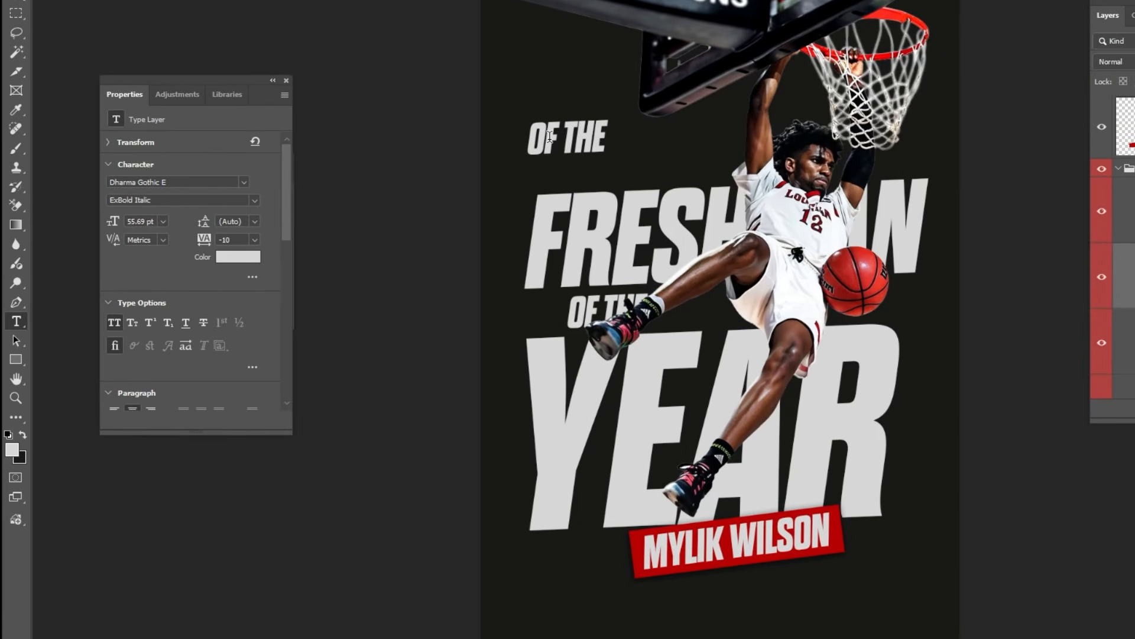
Replace the copied text with SUN BELT CONFERENCE and shrink it to about 29.76 pt above the start of FRESHMAN.
{"action": "left_click", "coordinate": [547, 136]}
{"action": "key", "text": "ctrl+a"}
{"action": "type", "text": "SUN BELT CONFERENCE"}
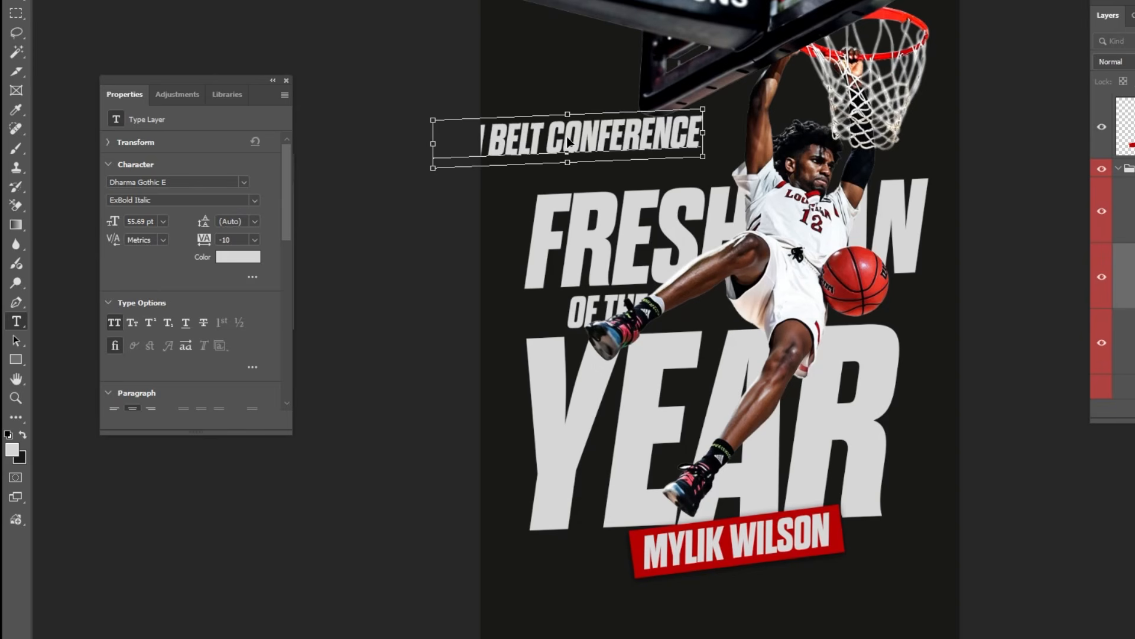
{"action": "left_click_drag", "start_coordinate": [583, 142], "coordinate": [621, 159]}
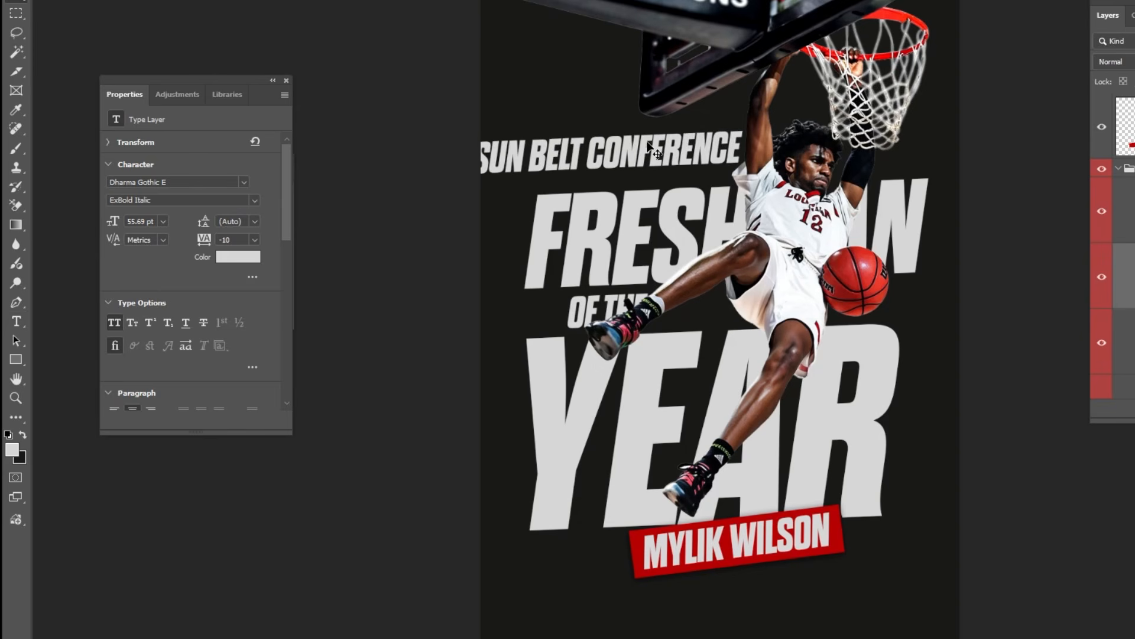
{"action": "left_click_drag", "start_coordinate": [740, 126], "coordinate": [671, 157]}
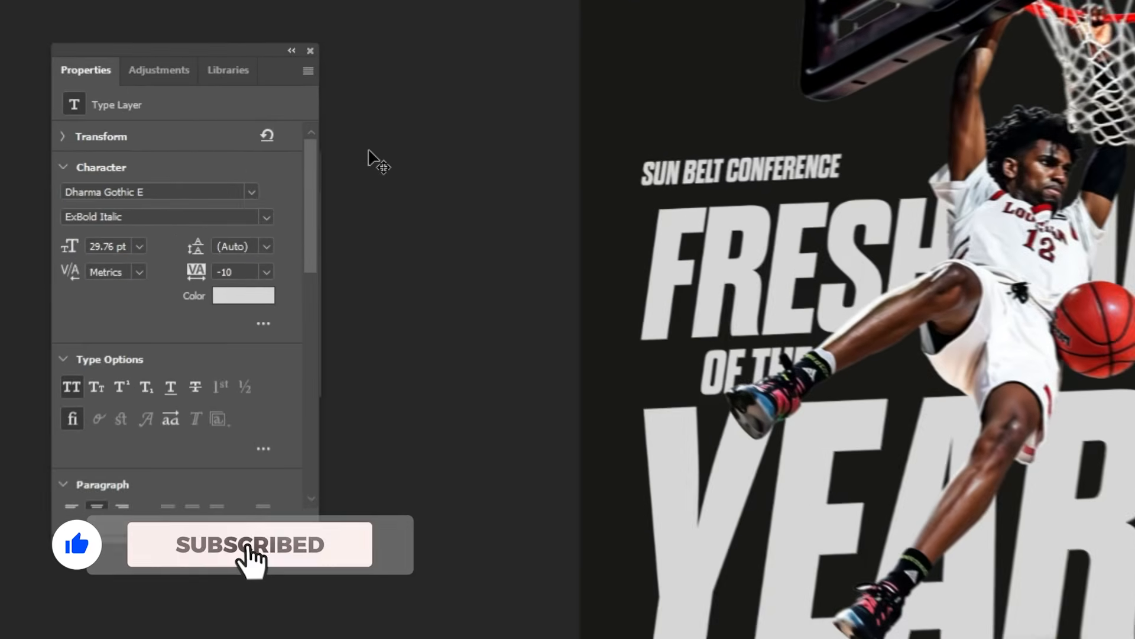
Set SUN BELT CONFERENCE in Regular Italic and enlarge it to about 31.48 pt.
{"action": "left_click", "coordinate": [261, 215]}
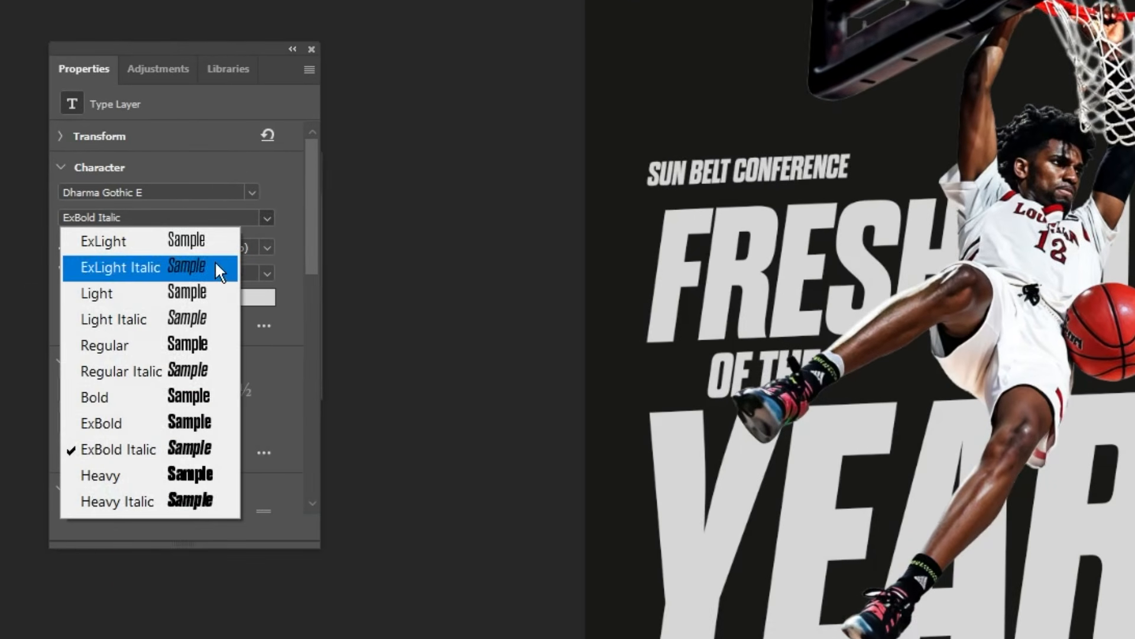
{"action": "left_click", "coordinate": [167, 371]}
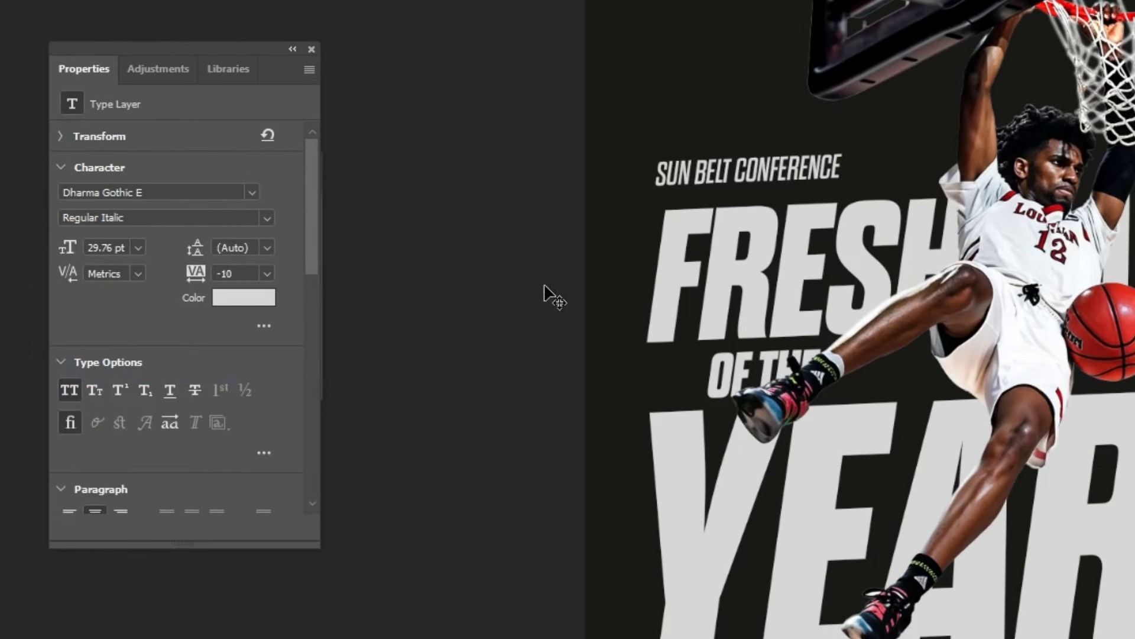
{"action": "left_click_drag", "start_coordinate": [758, 179], "coordinate": [946, 228]}
{"action": "key", "text": "ctrl+t"}
{"action": "left_click_drag", "start_coordinate": [961, 123], "coordinate": [987, 117]}
{"action": "key", "text": "Return"}
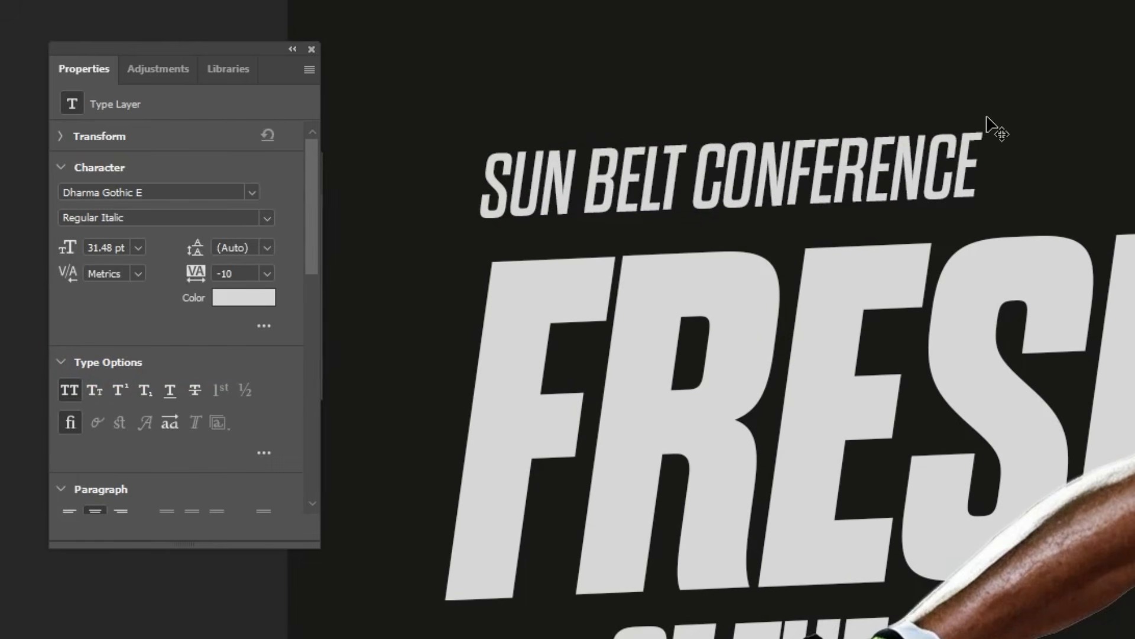
Nudge SUN BELT CONFERENCE down and slightly to the right so it sits close above FRESHMAN.
{"action": "key", "text": "shift+Down"}
{"action": "key", "text": "shift+Down"}
{"action": "key", "text": "Right"}
{"action": "key", "text": "Right"}
{"action": "key", "text": "Right"}
{"action": "key", "text": "Right"}
{"action": "key", "text": "Right"}
{"action": "key", "text": "Right"}
{"action": "key", "text": "Right"}
{"action": "key", "text": "Right"}
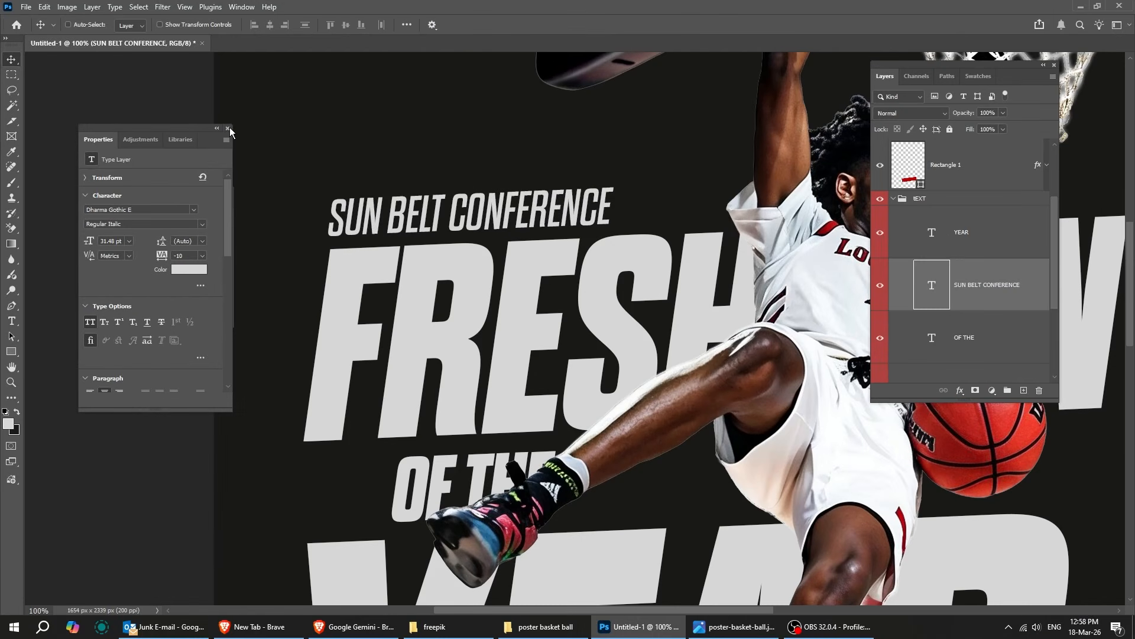
{"action": "left_click", "coordinate": [229, 129]}
{"action": "key", "text": "ctrl+0"}
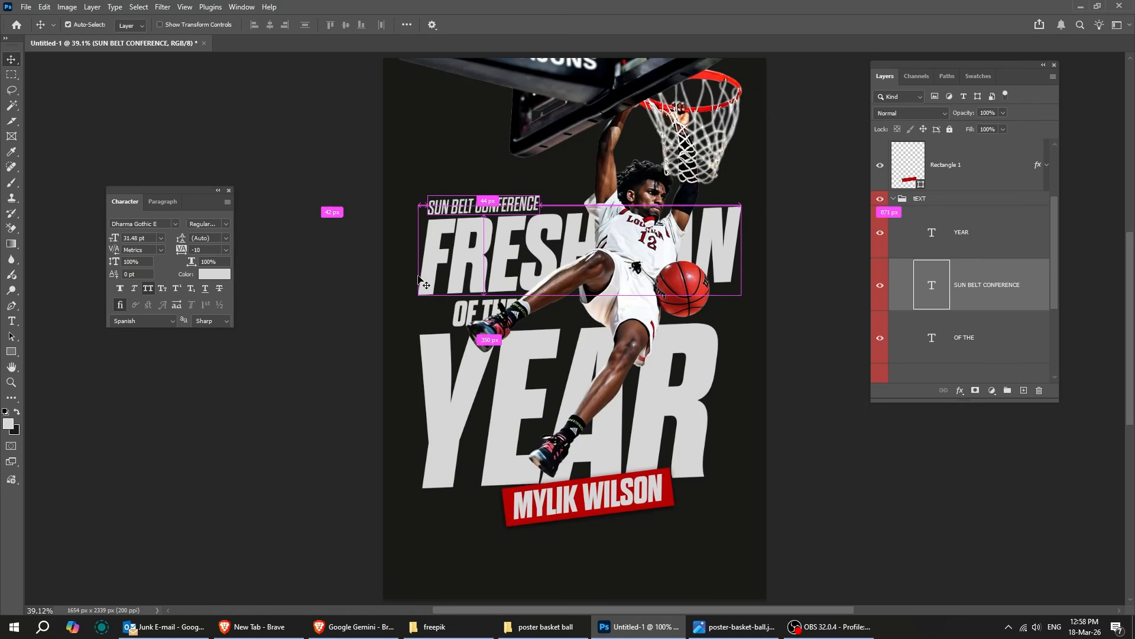
Apply a black Multiply drop shadow to the player layer with 59% opacity, 3° angle, 46 px distance and 27 px size.
{"action": "right_click", "coordinate": [626, 274]}
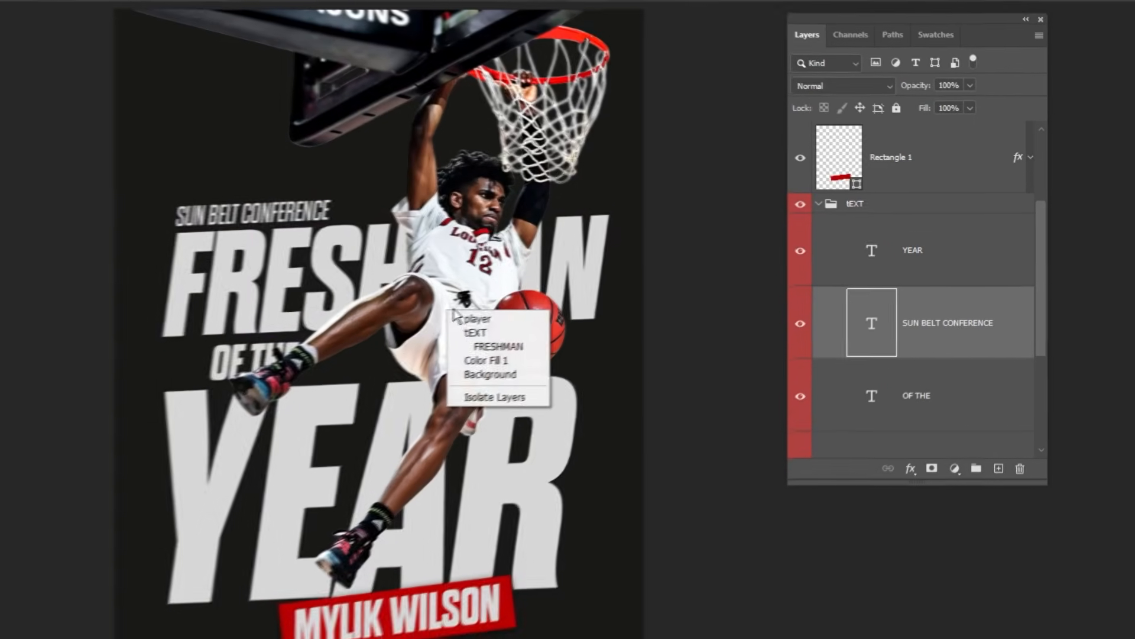
{"action": "left_click", "coordinate": [649, 280]}
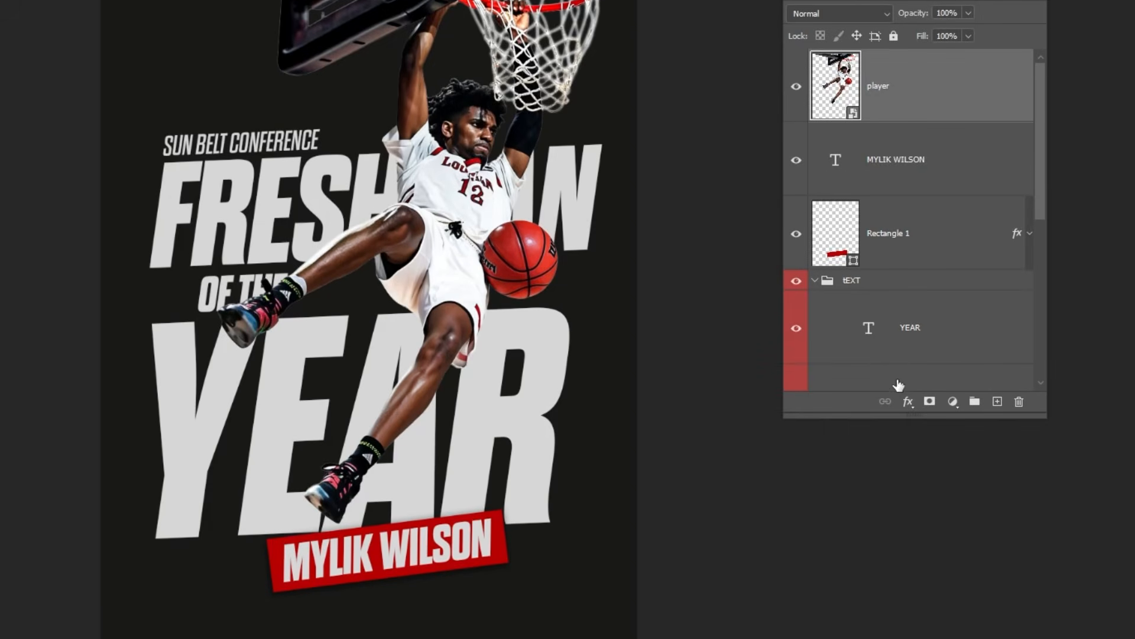
{"action": "left_click", "coordinate": [908, 472]}
{"action": "left_click", "coordinate": [953, 571]}
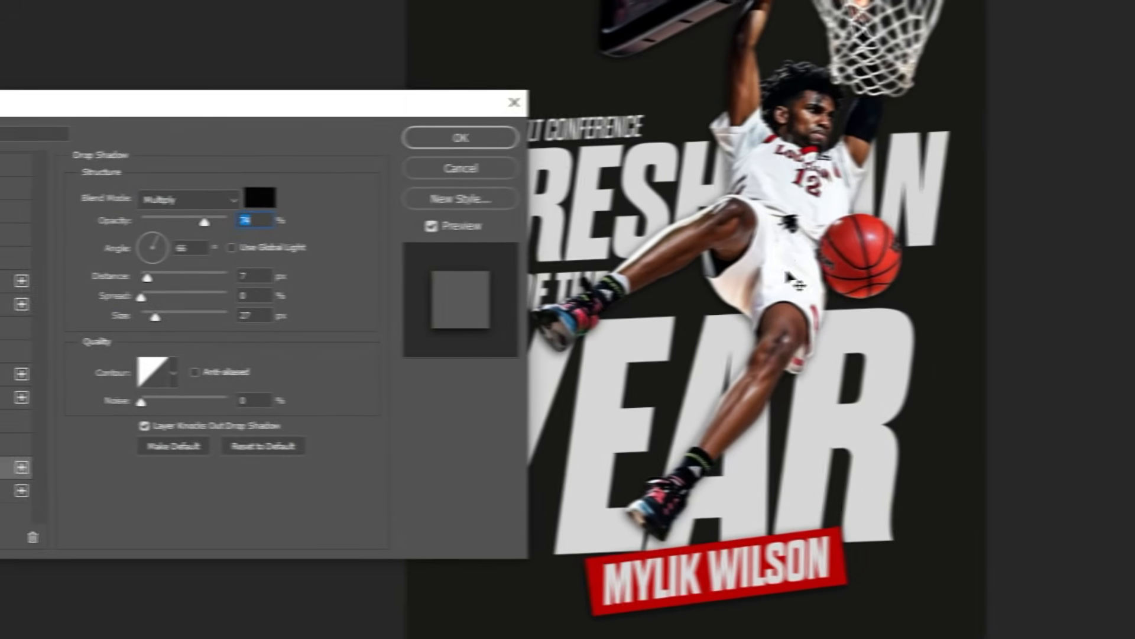
{"action": "left_click_drag", "start_coordinate": [789, 278], "coordinate": [787, 217]}
{"action": "left_click_drag", "start_coordinate": [236, 215], "coordinate": [230, 214]}
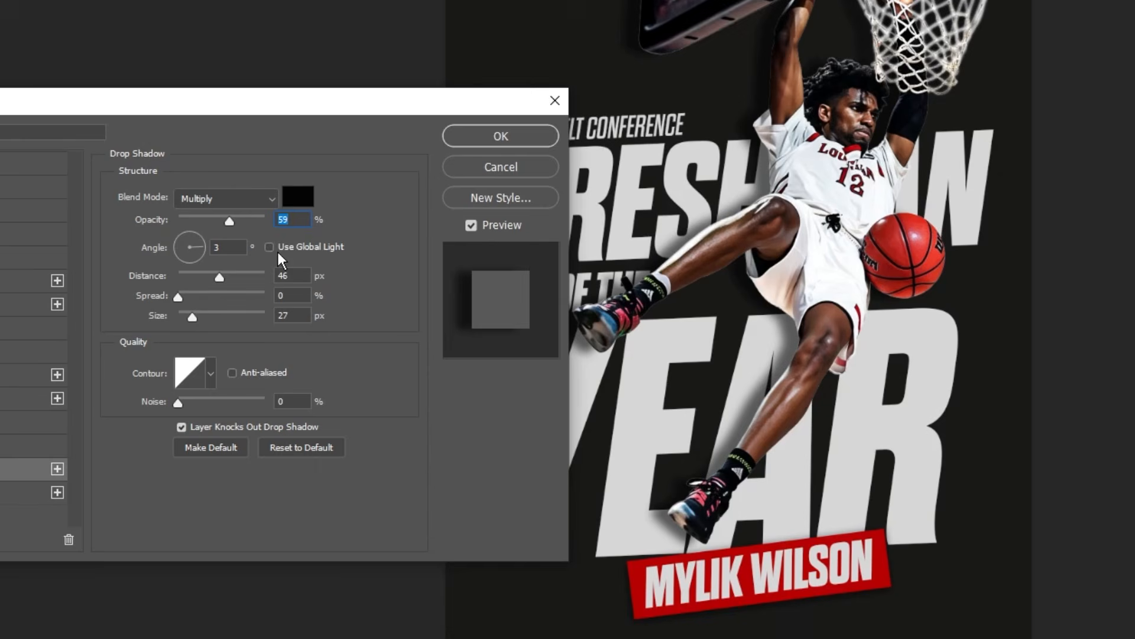
{"action": "left_click", "coordinate": [470, 141]}
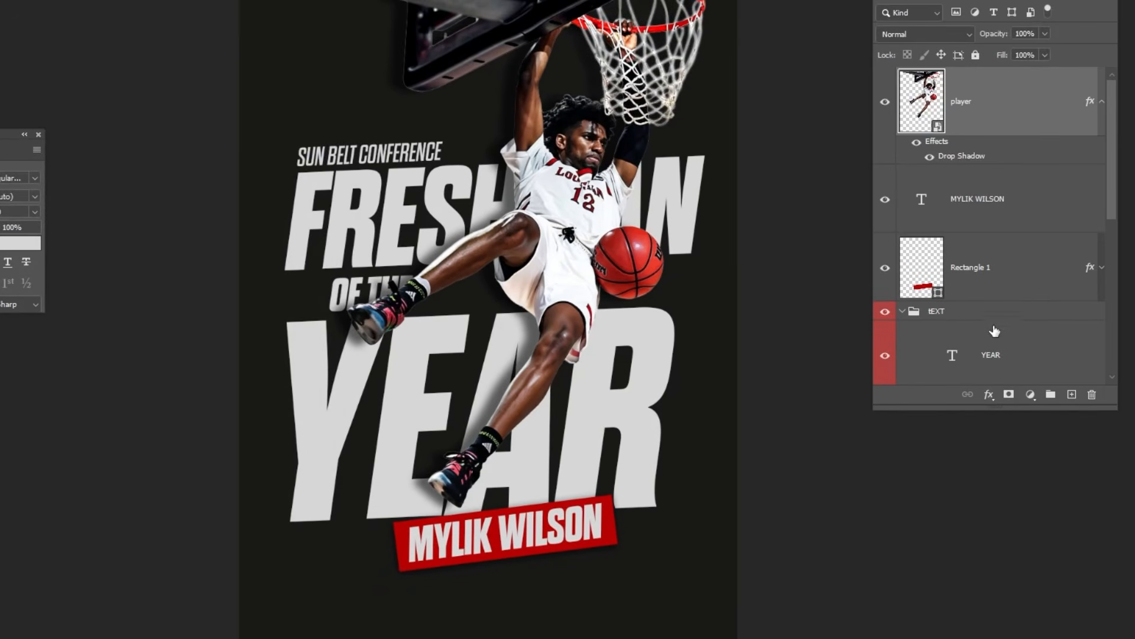
Collapse the tEXT group and place the red-shape-down image directly above Color Fill 1 at full poster size.
{"action": "left_click", "coordinate": [943, 314]}
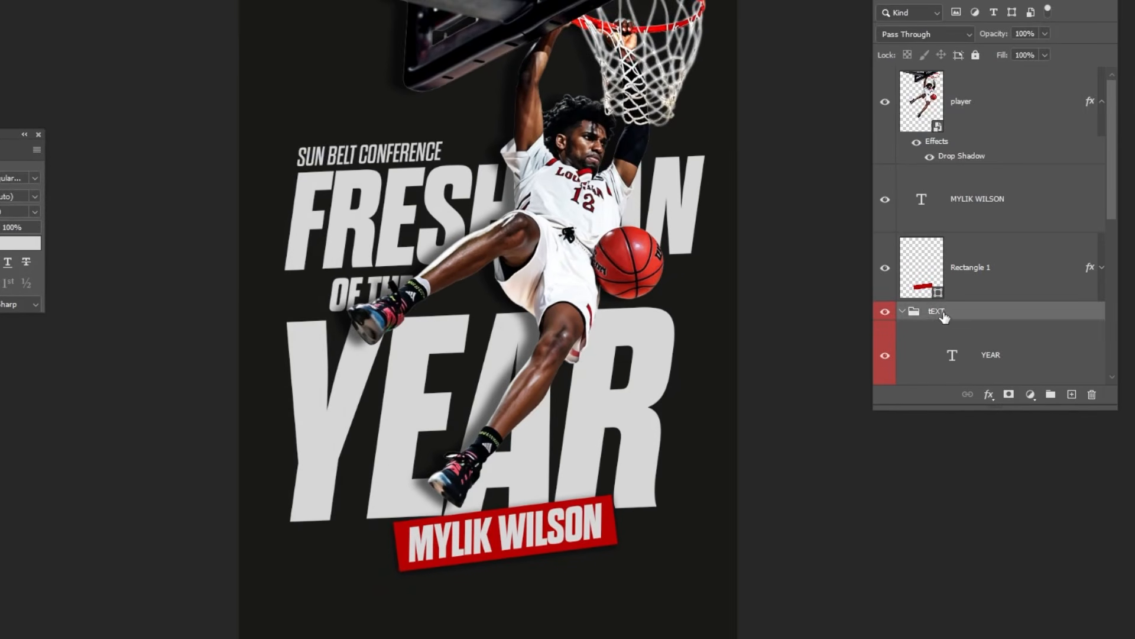
{"action": "left_click", "coordinate": [902, 311]}
{"action": "left_click", "coordinate": [1037, 340]}
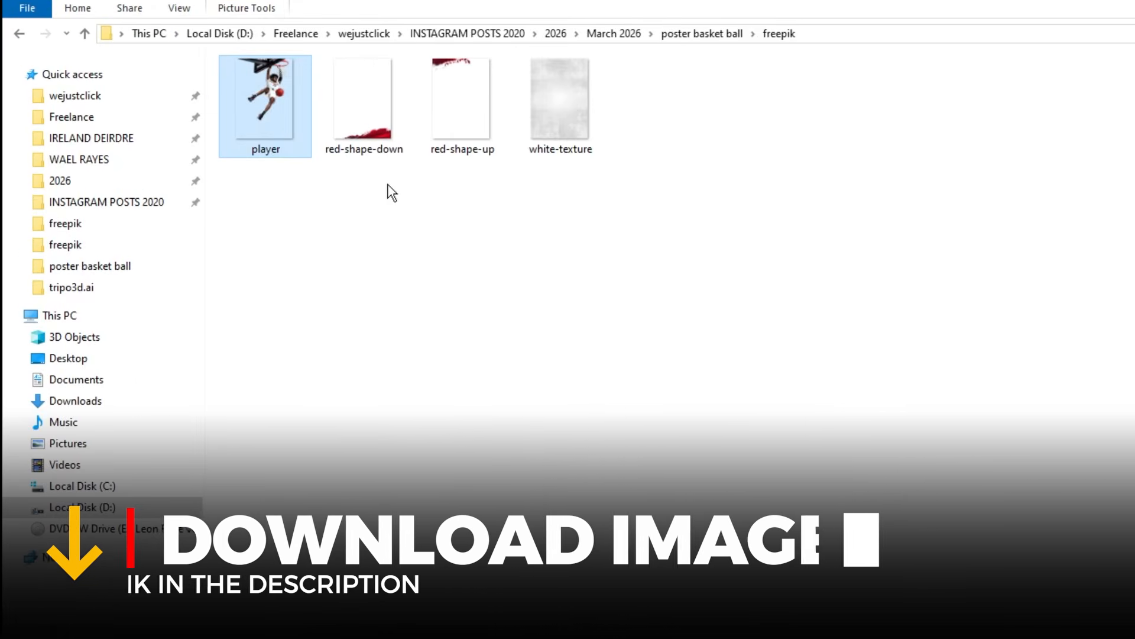
{"action": "left_click_drag", "start_coordinate": [364, 103], "coordinate": [518, 314]}
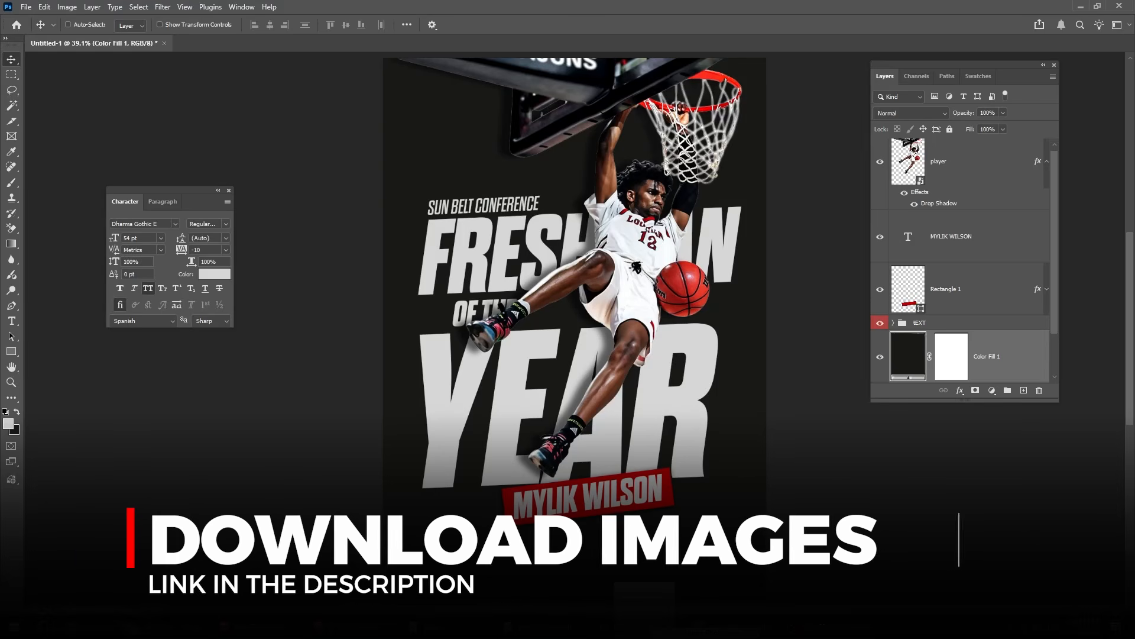
{"action": "key", "text": "Return"}
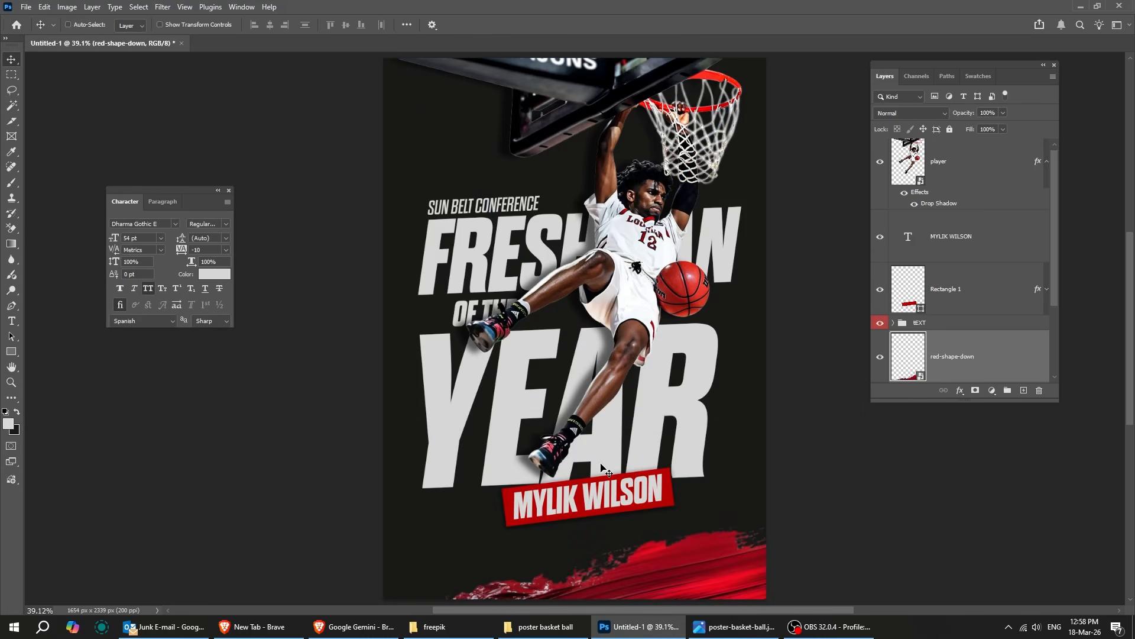
Place the red-shape-up image from the freepik folder on the poster, directly above the red-shape-down layer.
{"action": "key", "text": "ctrl+minus"}
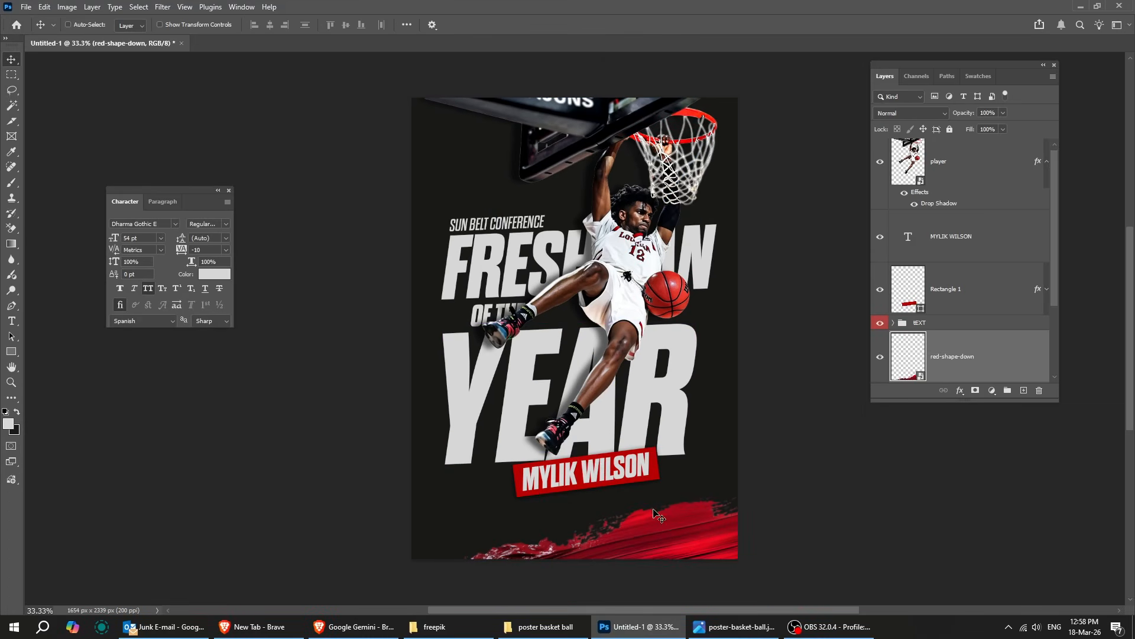
{"action": "left_click", "coordinate": [515, 629]}
{"action": "left_click_drag", "start_coordinate": [303, 83], "coordinate": [356, 183]}
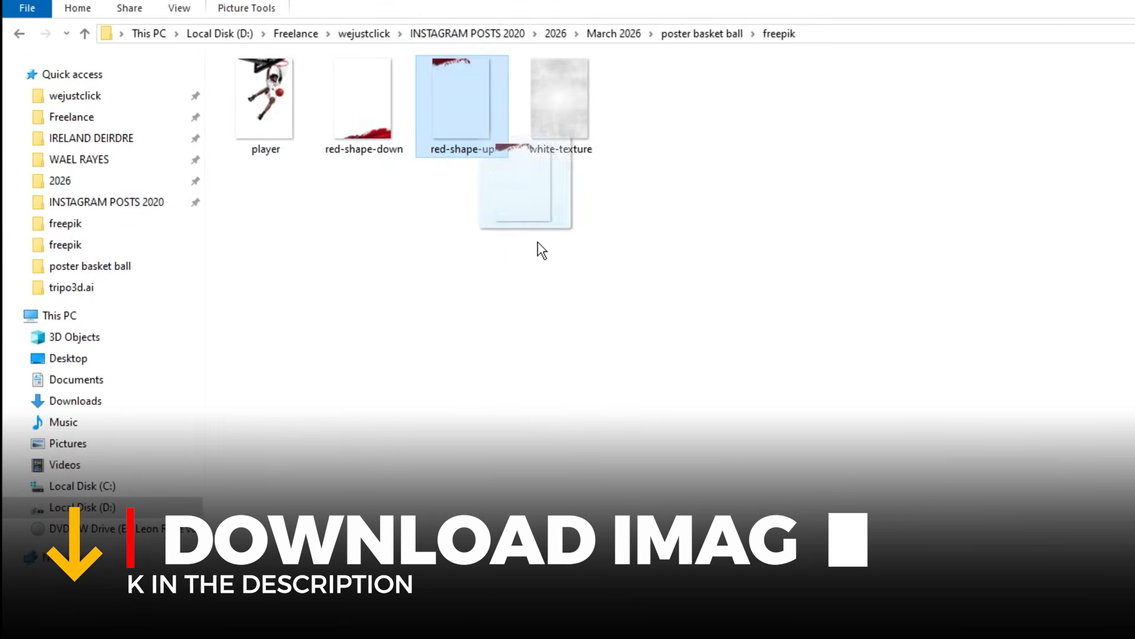
{"action": "left_click_drag", "start_coordinate": [537, 242], "coordinate": [561, 405]}
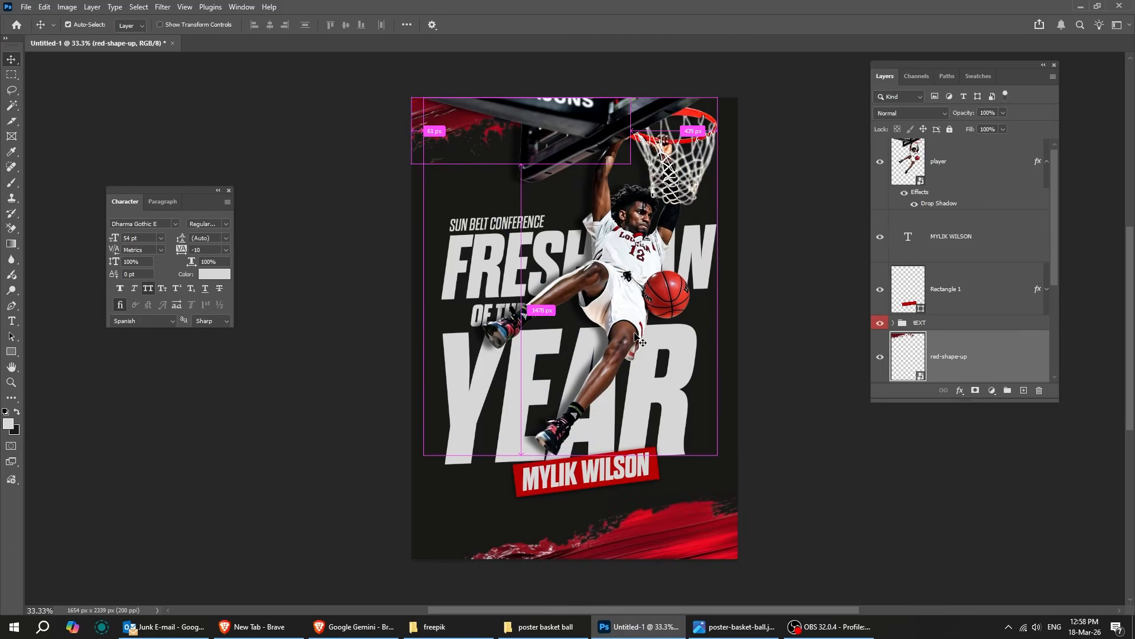
Expand the tEXT group and add an empty layer directly above the FRESHMAN text layer.
{"action": "key", "text": "ctrl+plus"}
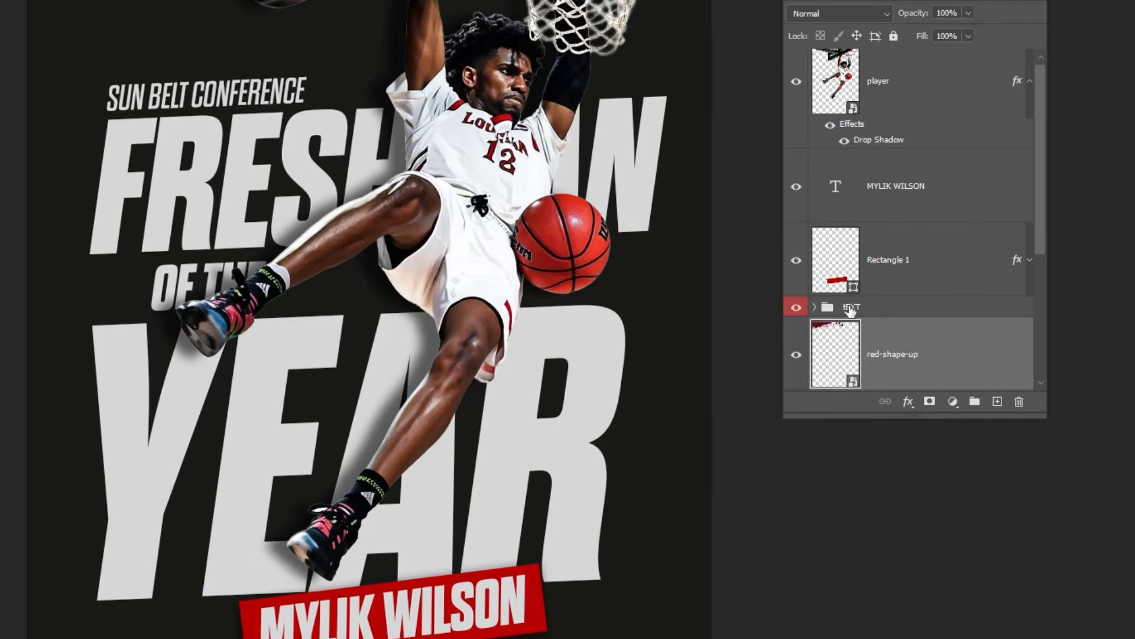
{"action": "left_click", "coordinate": [817, 379]}
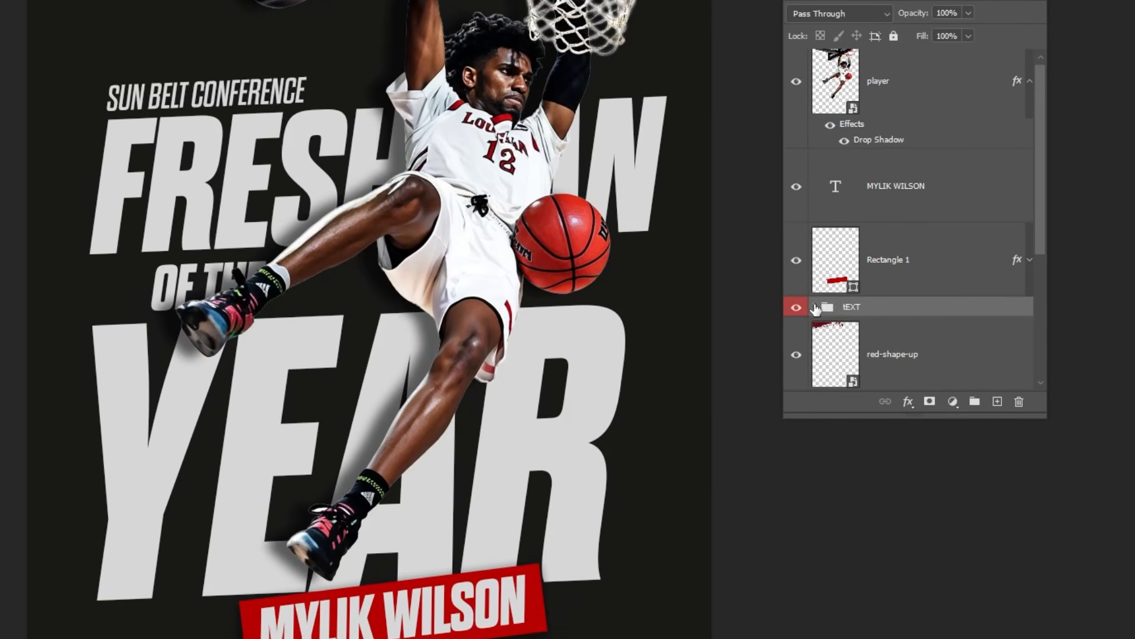
{"action": "left_click", "coordinate": [816, 308]}
{"action": "scroll", "coordinate": [952, 314], "scroll_direction": "down", "scroll_amount": 5}
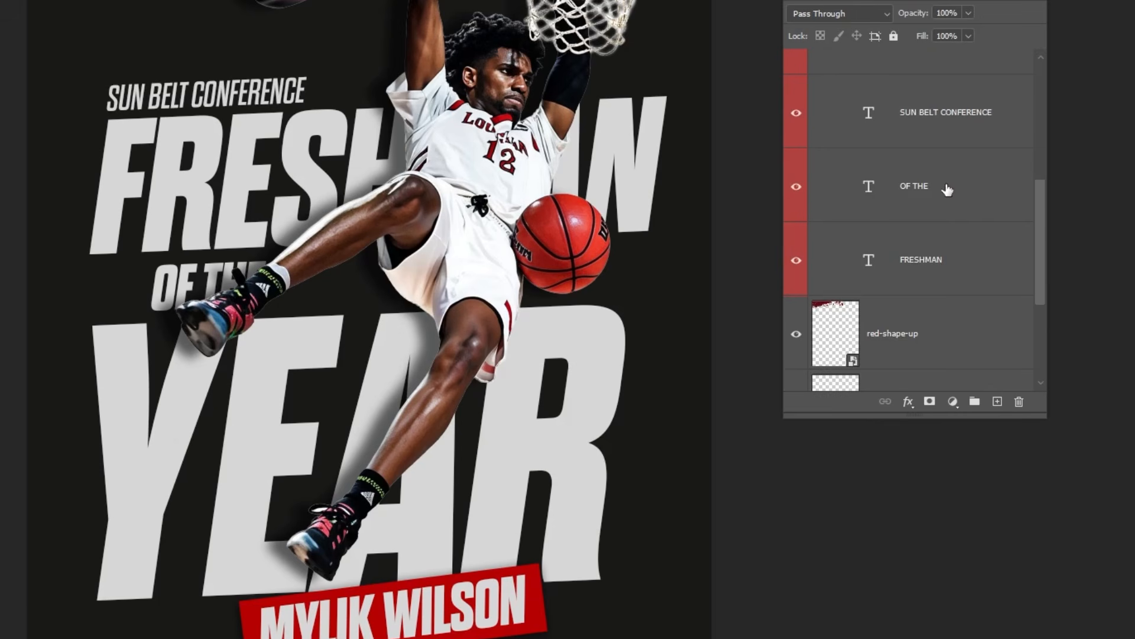
{"action": "left_click", "coordinate": [947, 189]}
{"action": "left_click", "coordinate": [942, 256]}
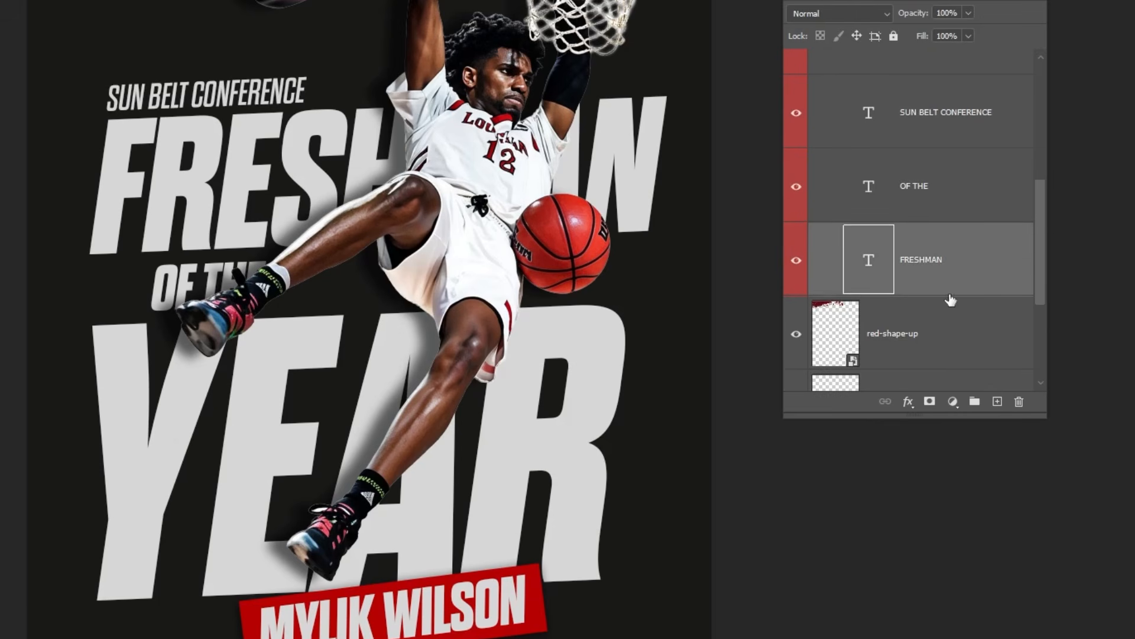
{"action": "left_click", "coordinate": [997, 402]}
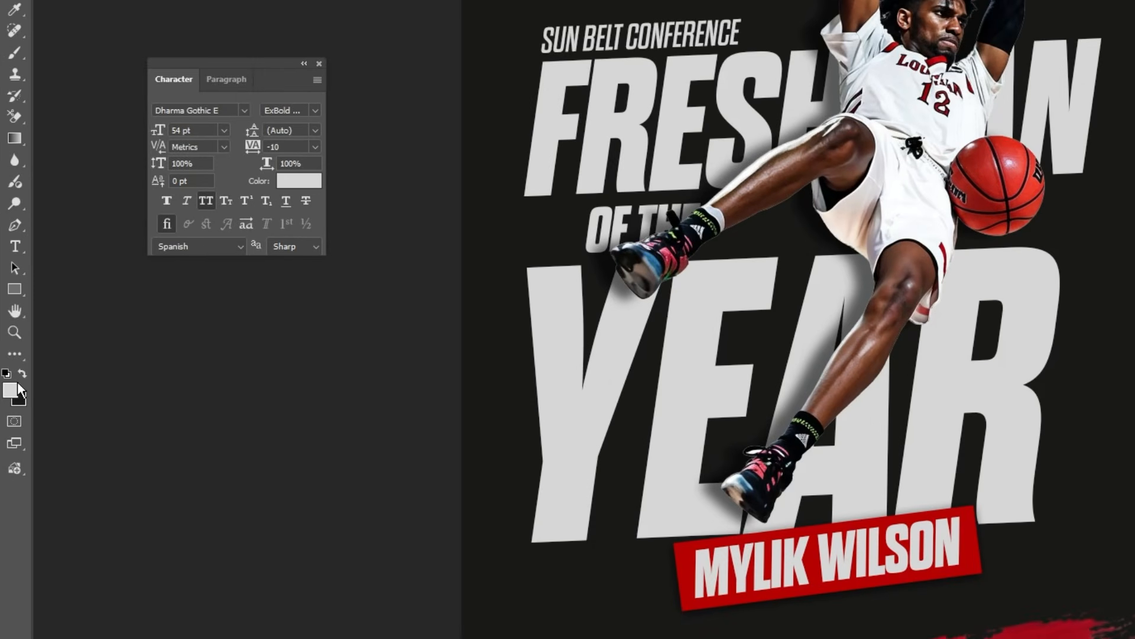
Set the foreground color to red #b60303 and close the Character settings.
{"action": "left_click", "coordinate": [12, 390]}
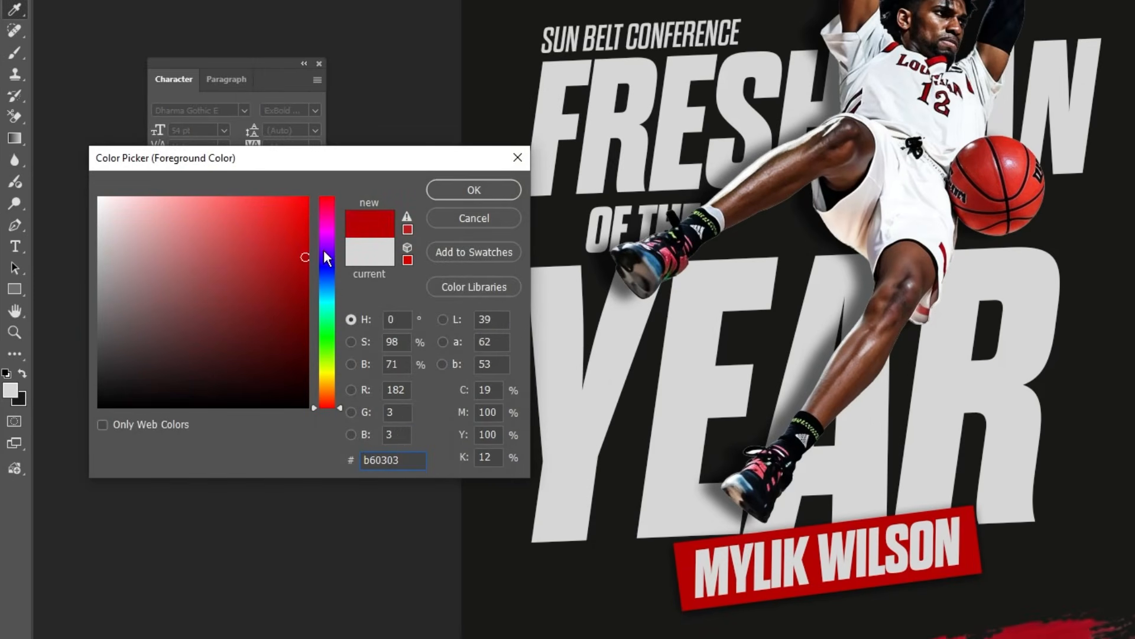
{"action": "left_click", "coordinate": [455, 198]}
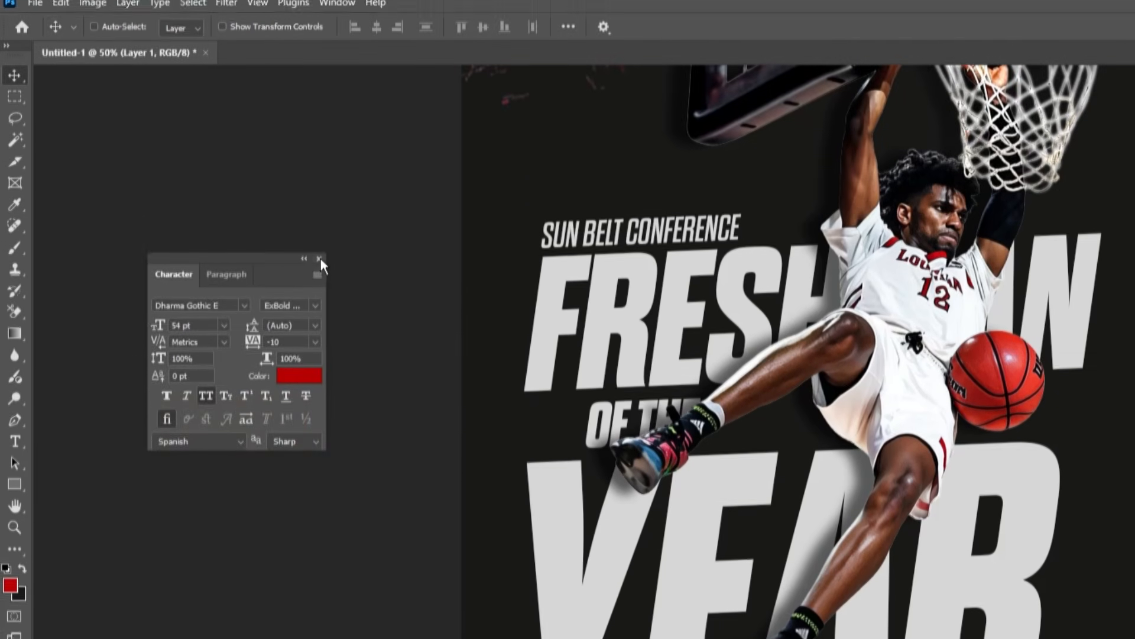
{"action": "left_click", "coordinate": [319, 64]}
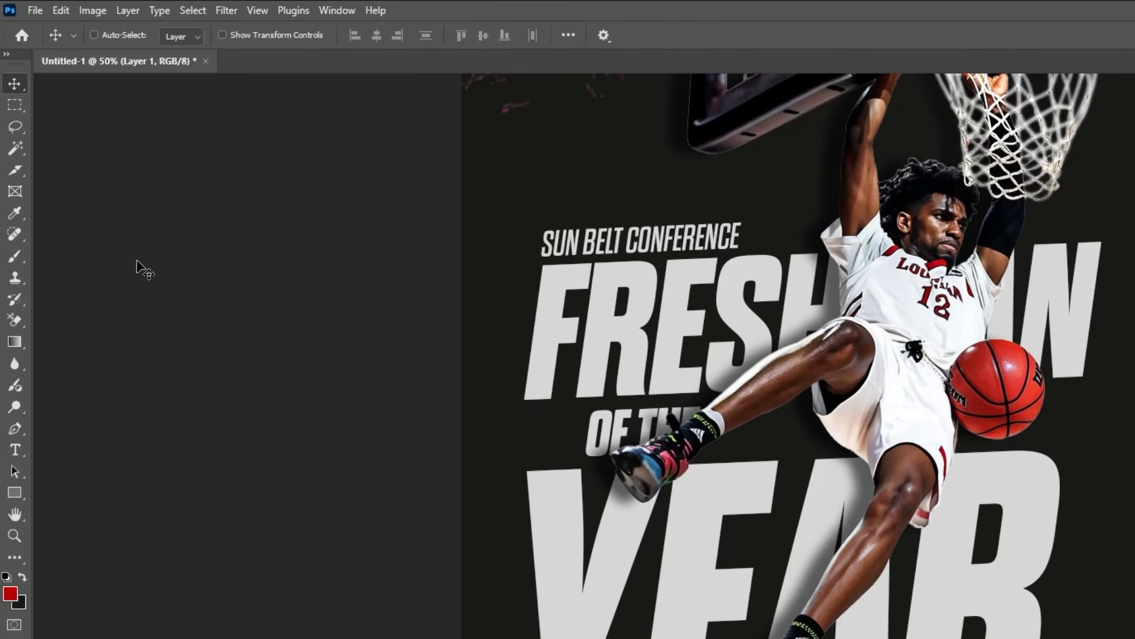
Set up the Brush tool with a Soft Round tip reduced to 500 px.
{"action": "left_click", "coordinate": [16, 255]}
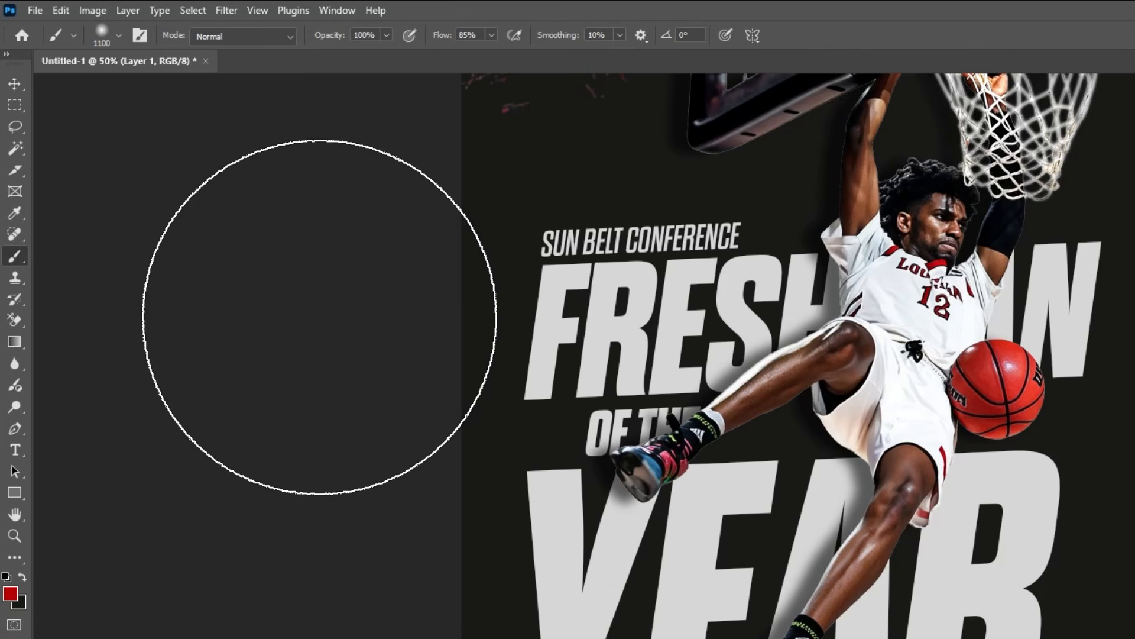
{"action": "key", "text": "bracketleft"}
{"action": "key", "text": "bracketleft"}
{"action": "key", "text": "bracketleft"}
{"action": "key", "text": "bracketleft"}
{"action": "key", "text": "bracketleft"}
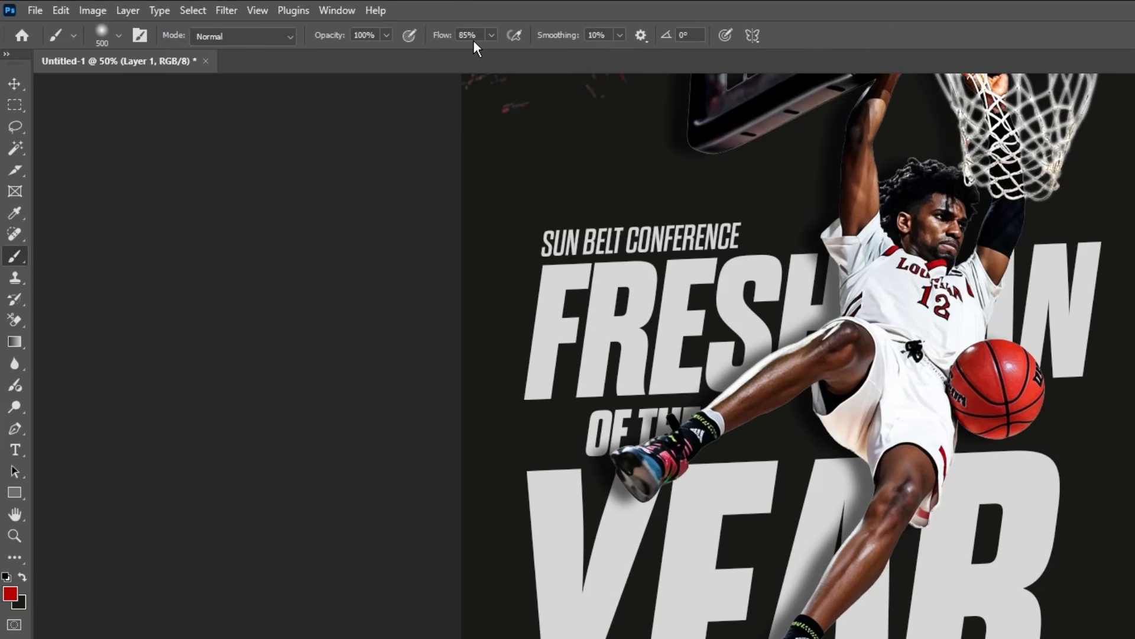
{"action": "left_click", "coordinate": [118, 36]}
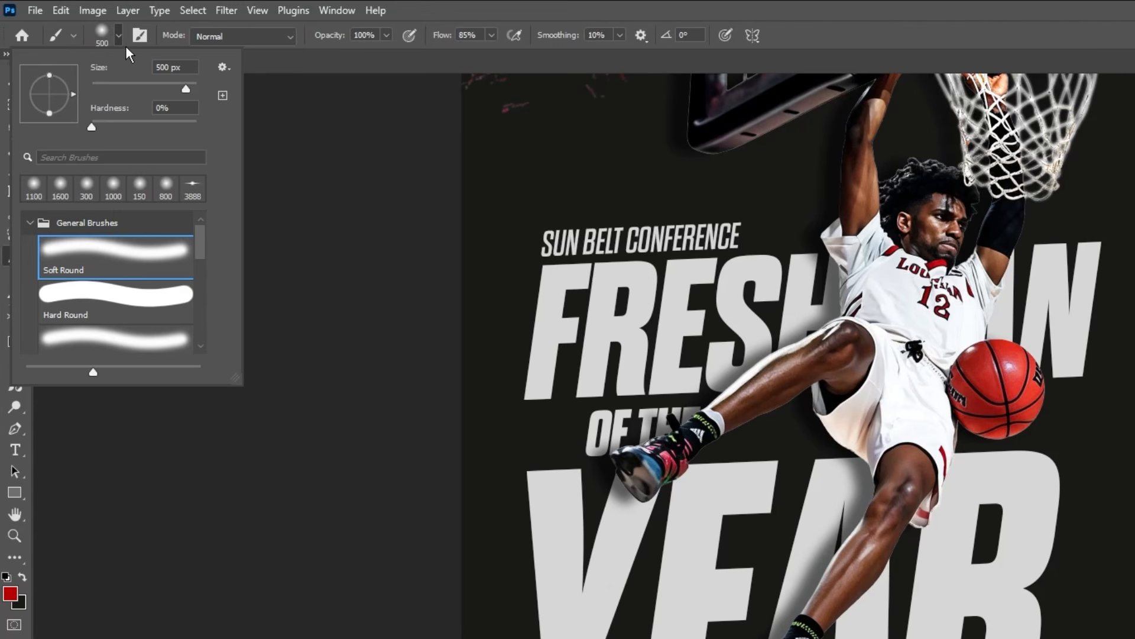
{"action": "left_click", "coordinate": [120, 38]}
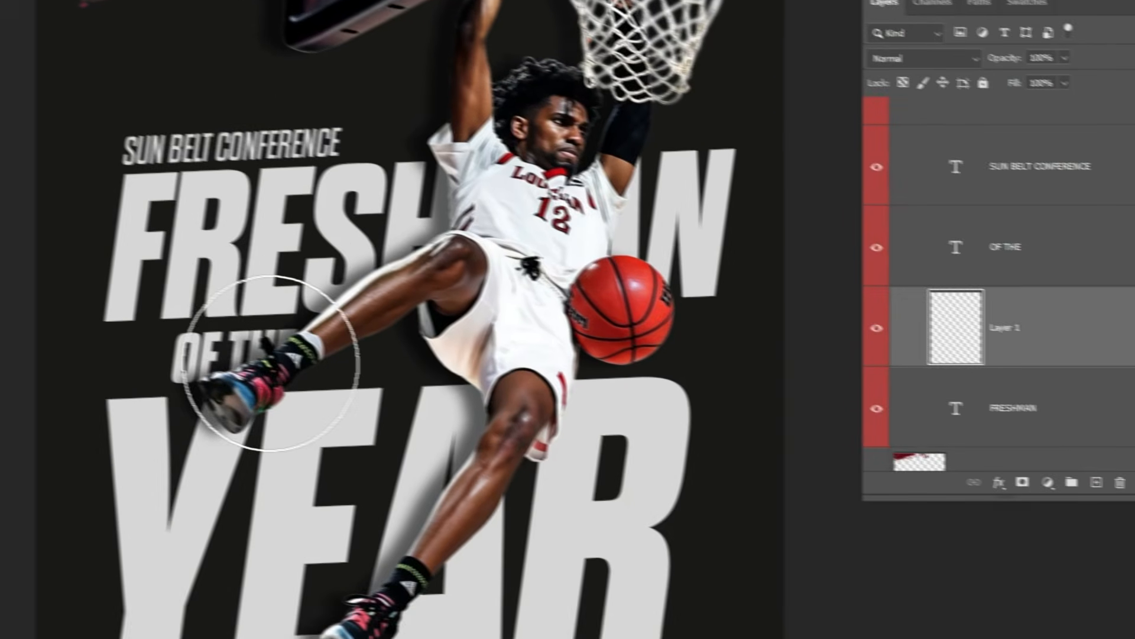
Place the empty layer directly below FRESHMAN and paint a soft red glow on it behind OF THE.
{"action": "left_click", "coordinate": [674, 440]}
{"action": "key", "text": "ctrl+z"}
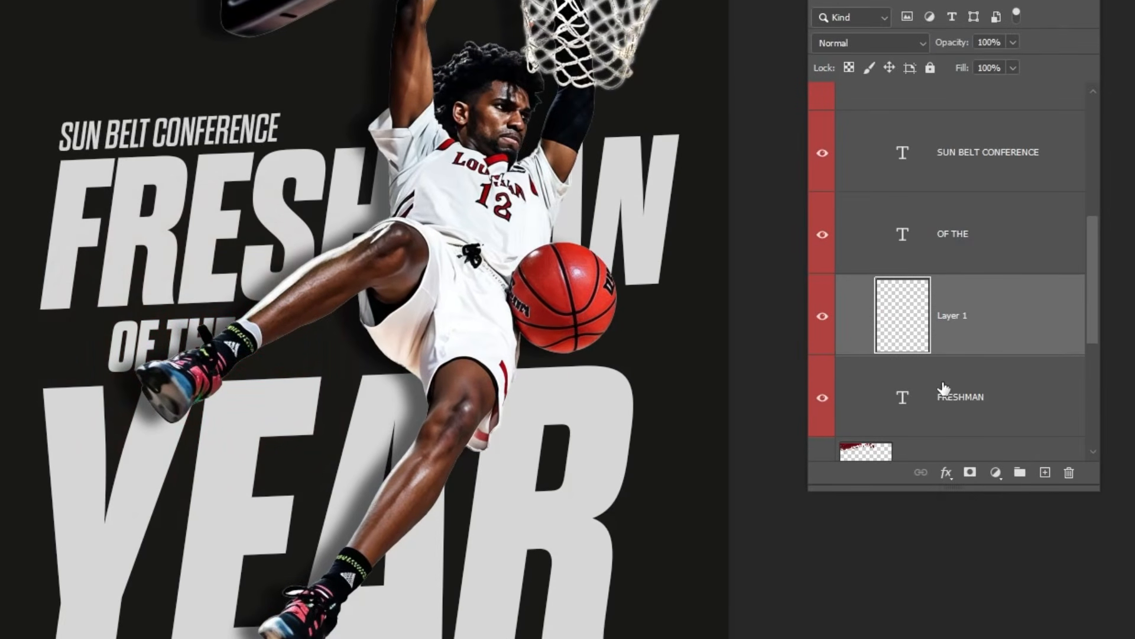
{"action": "left_click_drag", "start_coordinate": [998, 327], "coordinate": [1000, 418]}
{"action": "left_click", "coordinate": [198, 322]}
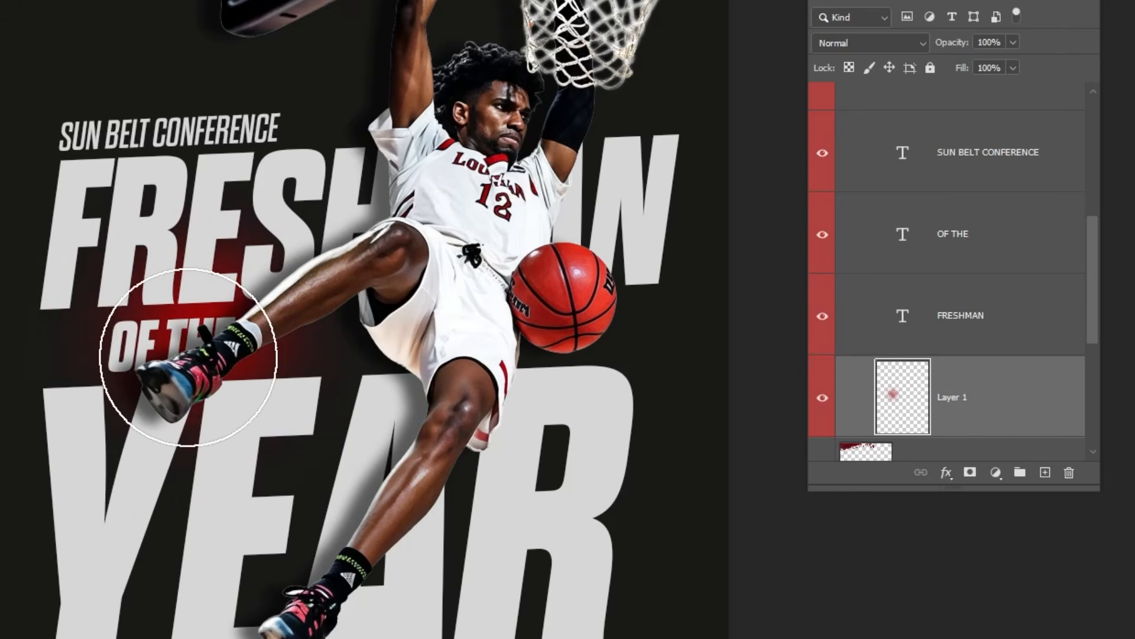
{"action": "left_click", "coordinate": [190, 355]}
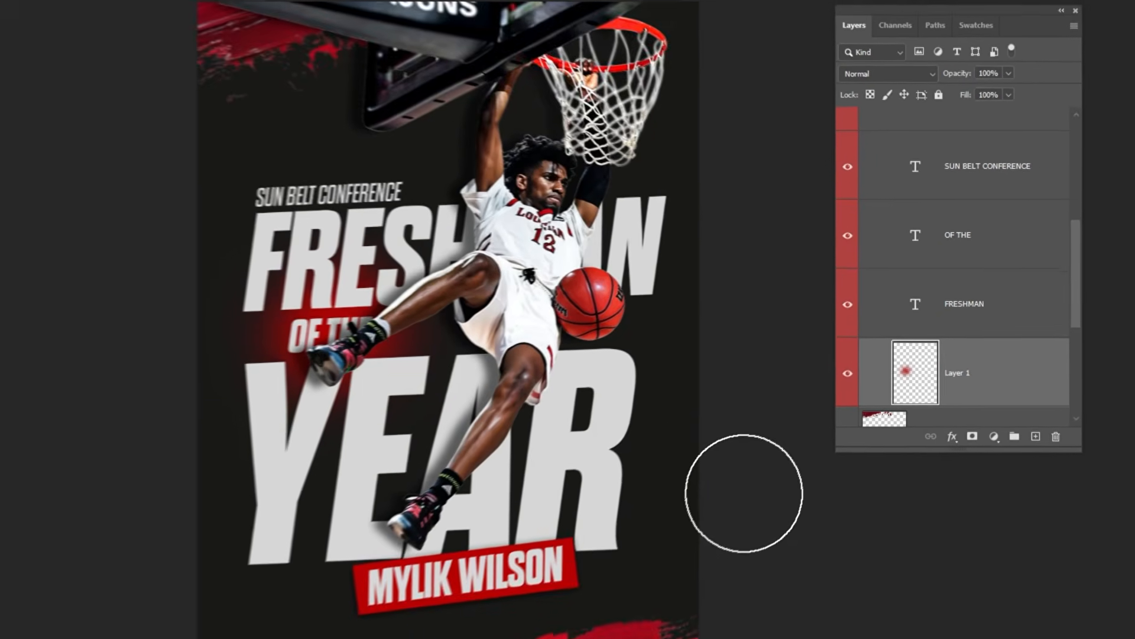
{"action": "key", "text": "v"}
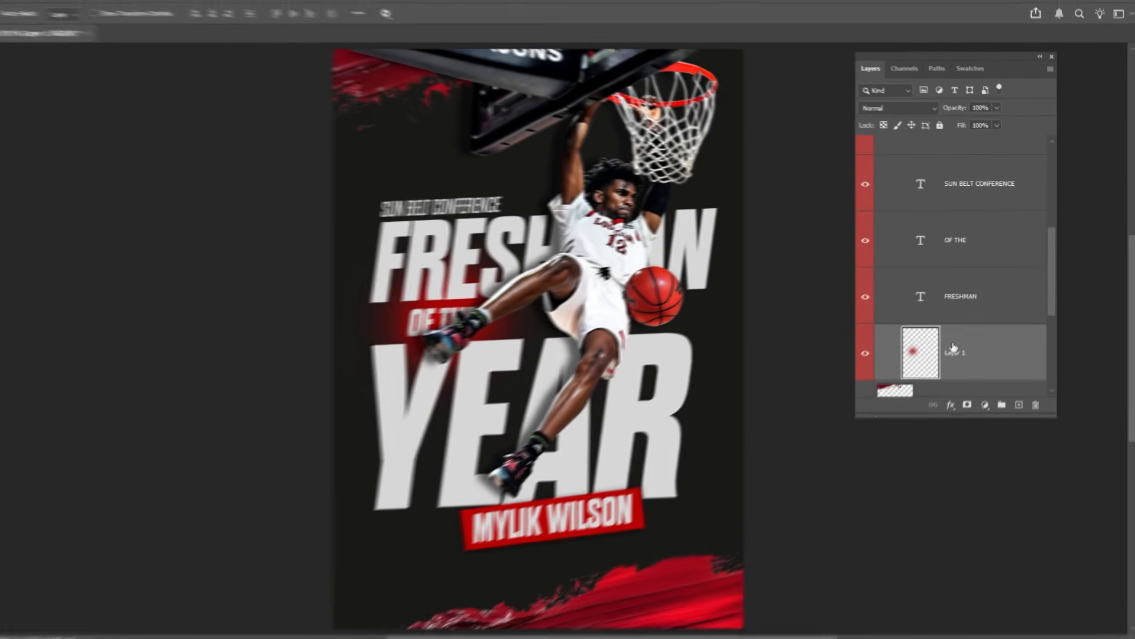
Add a Grain adjustment layer directly above Color Fill 1 with its amount at 22, and inspect the texture on the poster's lower half.
{"action": "scroll", "coordinate": [999, 285], "scroll_direction": "down", "scroll_amount": 3}
{"action": "left_click", "coordinate": [986, 313]}
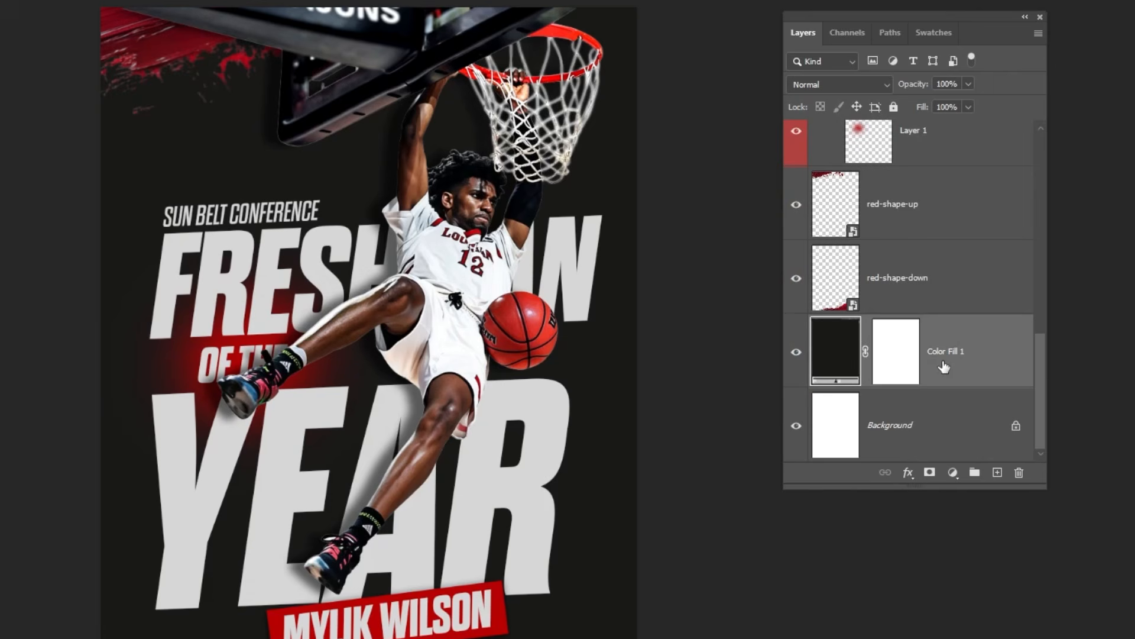
{"action": "left_click", "coordinate": [950, 477]}
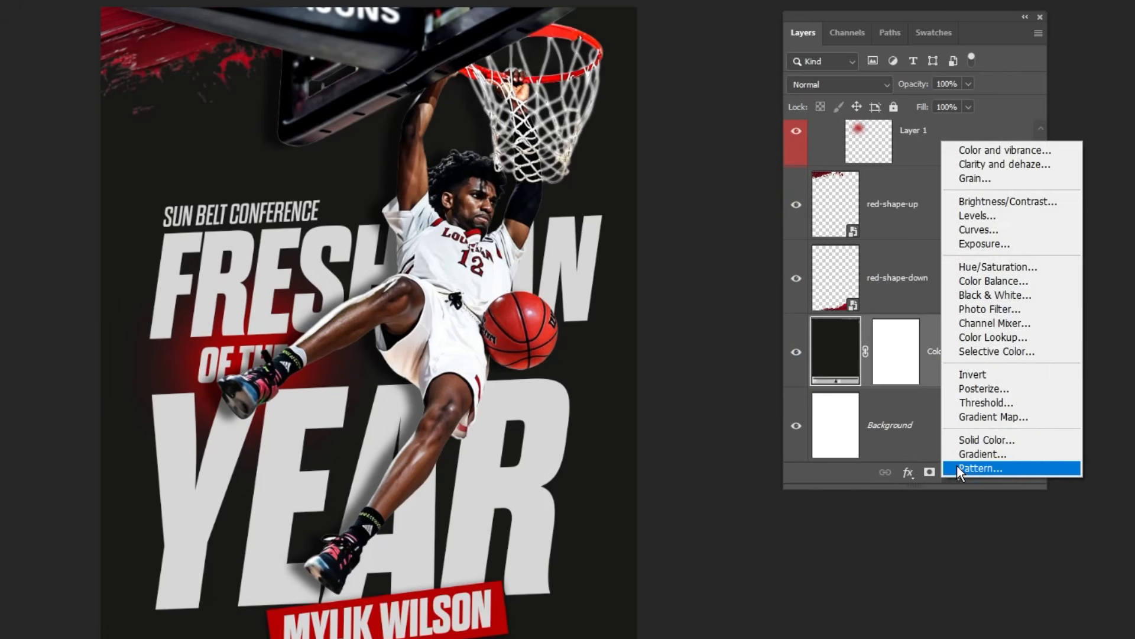
{"action": "left_click", "coordinate": [991, 179]}
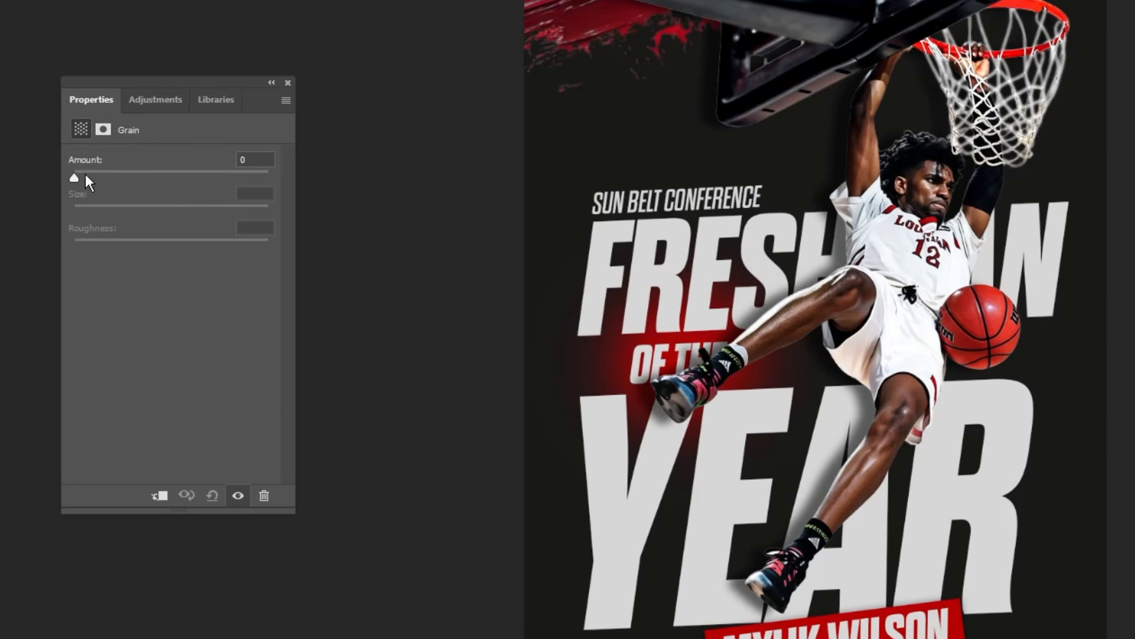
{"action": "left_click_drag", "start_coordinate": [80, 175], "coordinate": [117, 175]}
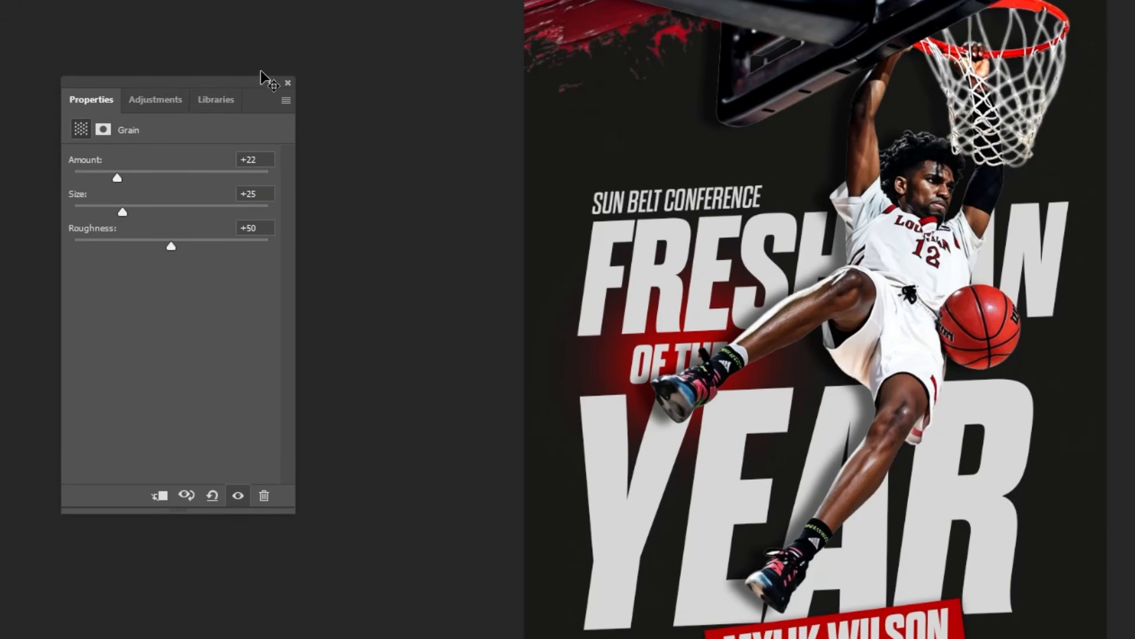
{"action": "left_click", "coordinate": [287, 81]}
{"action": "scroll", "coordinate": [676, 609], "scroll_direction": "up", "scroll_amount": 4}
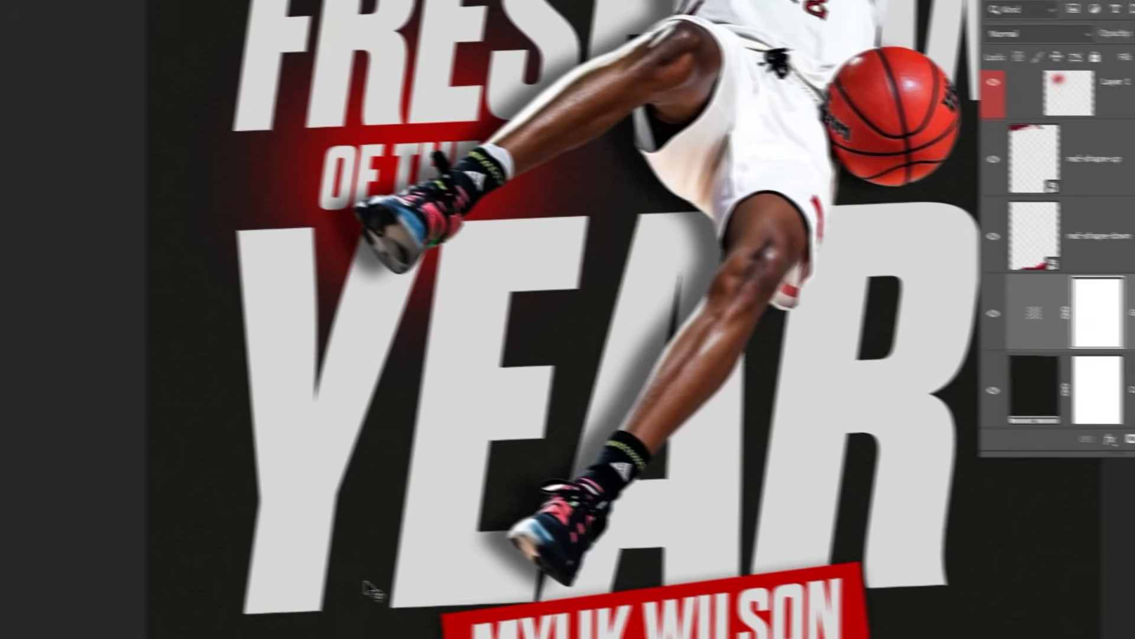
{"action": "left_click_drag", "start_coordinate": [676, 609], "coordinate": [707, 394]}
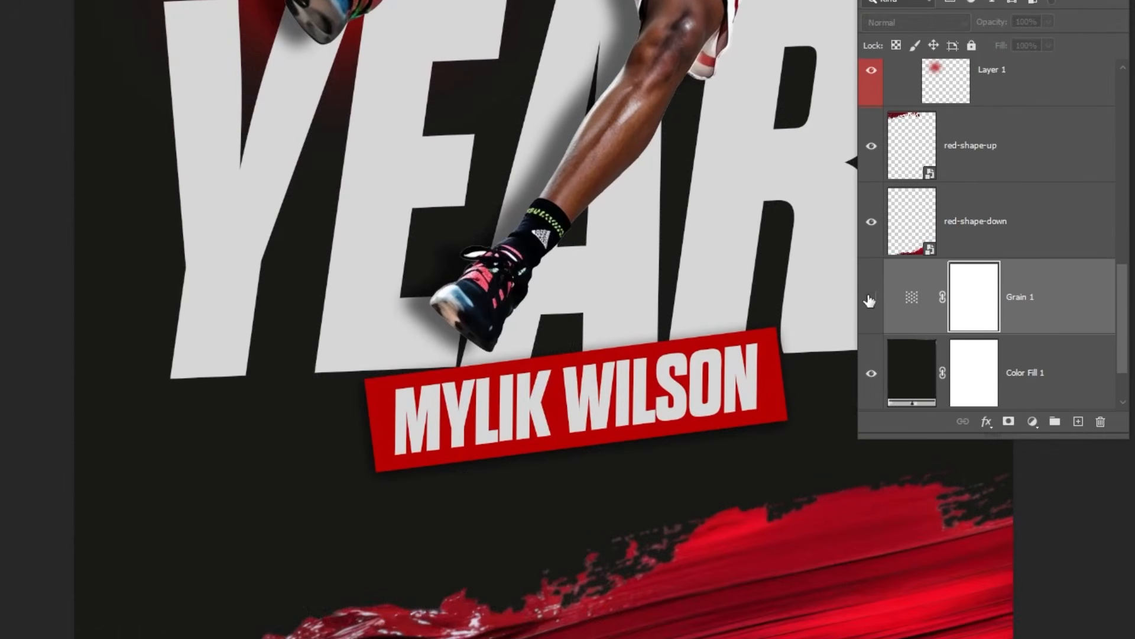